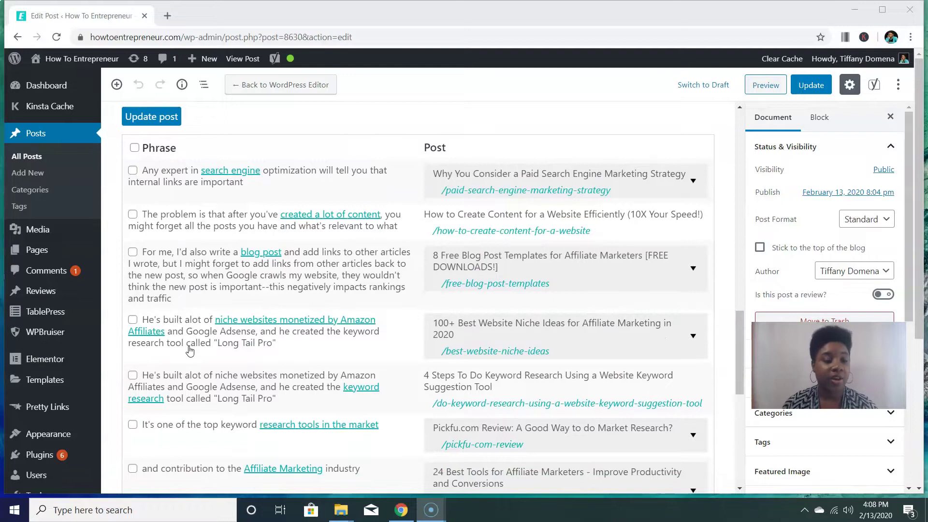
# - Examine the post's suggested link phrases and target posts, along with its Yoast SEO section
pyautogui.scroll(-1, 190, 351)
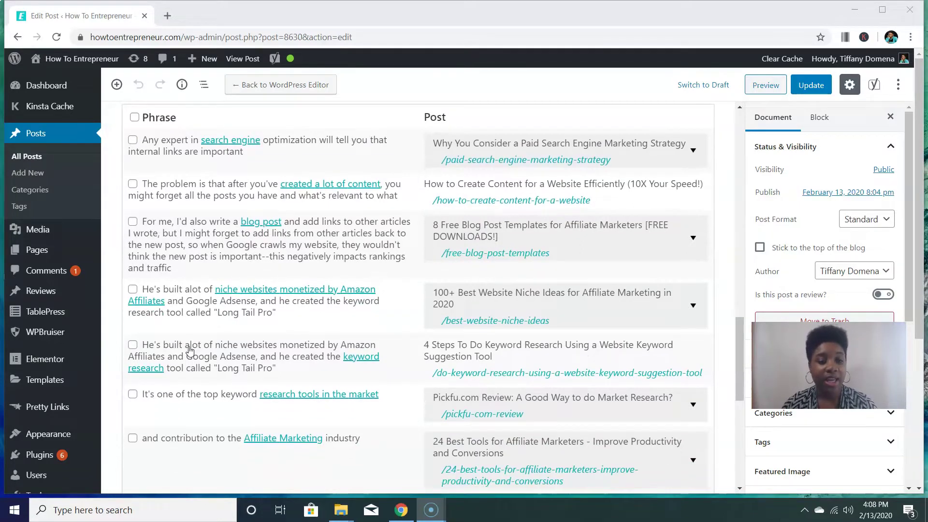
pyautogui.scroll(3, 190, 351)
pyautogui.scroll(15, 190, 352)
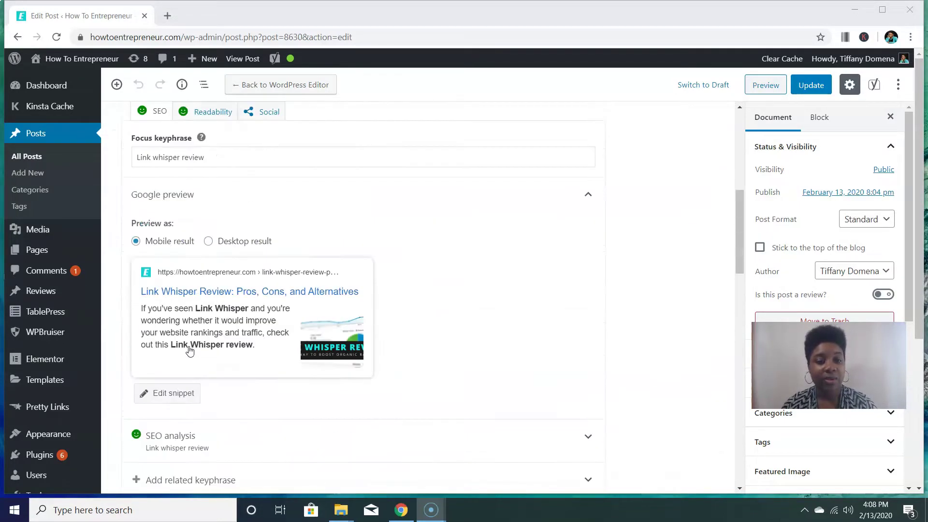
pyautogui.scroll(2, 190, 351)
pyautogui.scroll(-4, 189, 352)
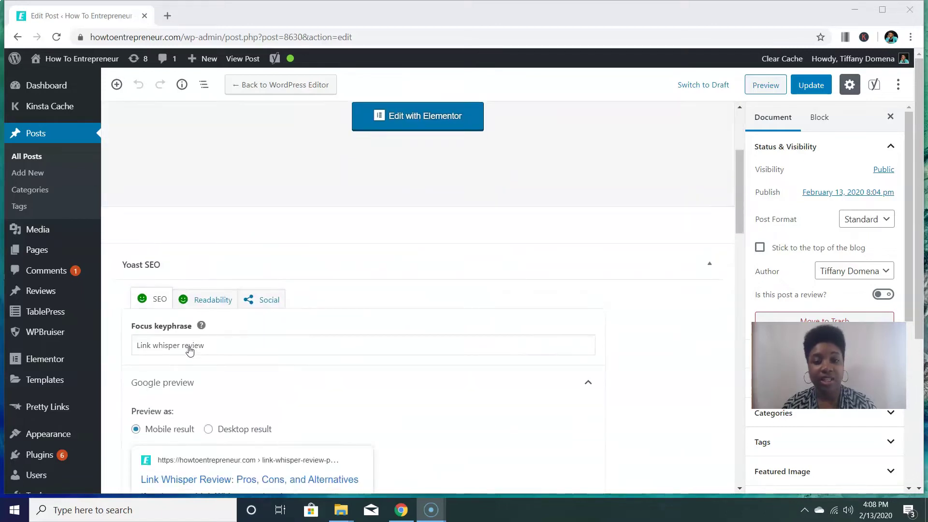
pyautogui.scroll(-6, 190, 352)
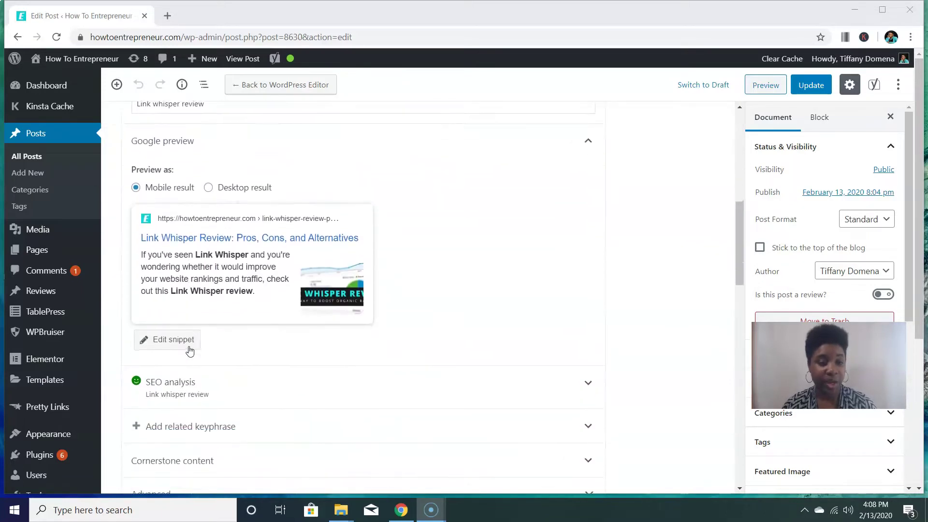
pyautogui.scroll(-9, 190, 352)
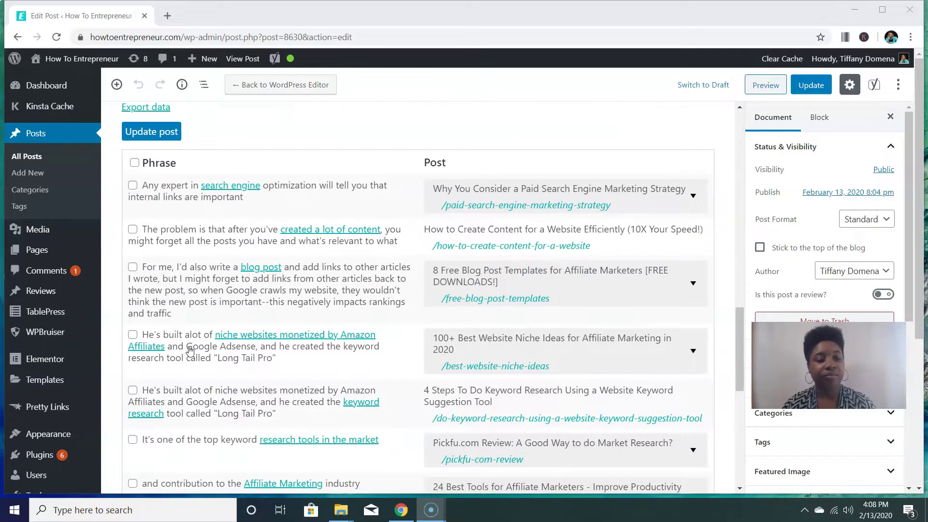
pyautogui.scroll(-1, 190, 352)
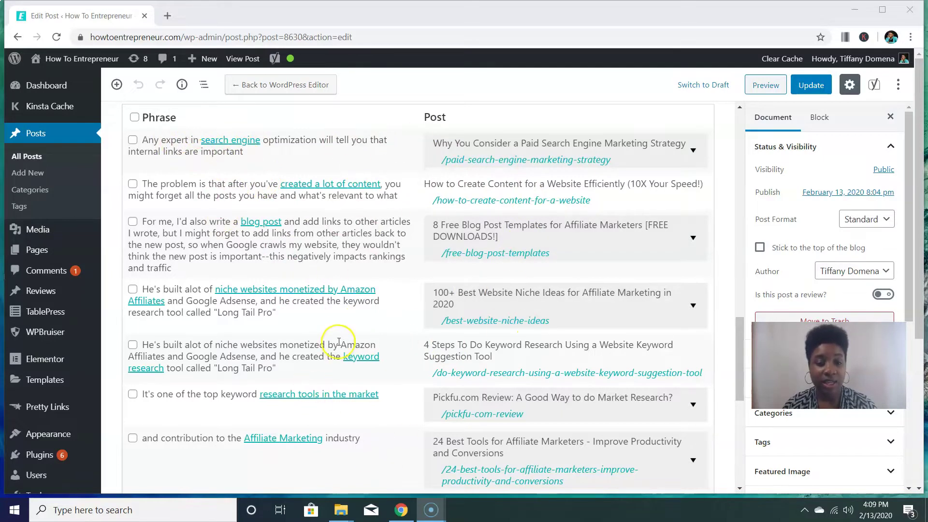
pyautogui.scroll(-1, 338, 343)
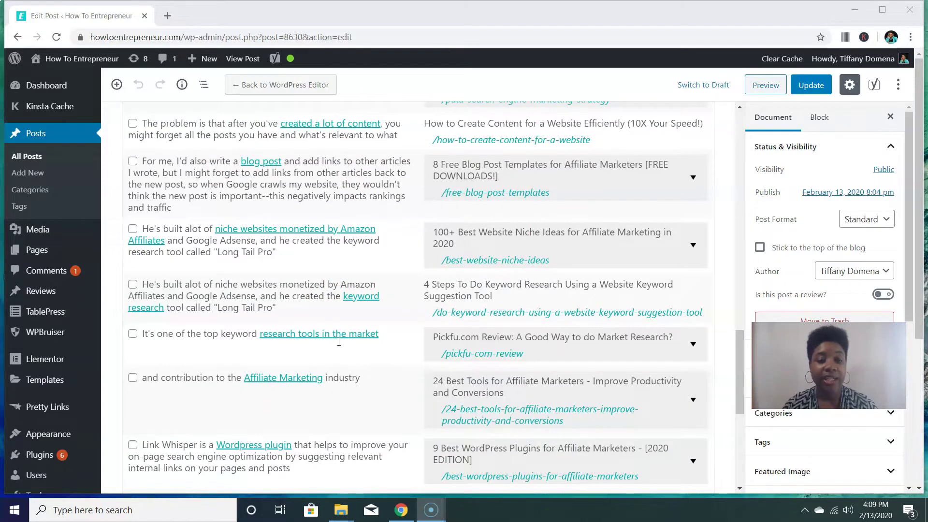
pyautogui.scroll(2, 339, 342)
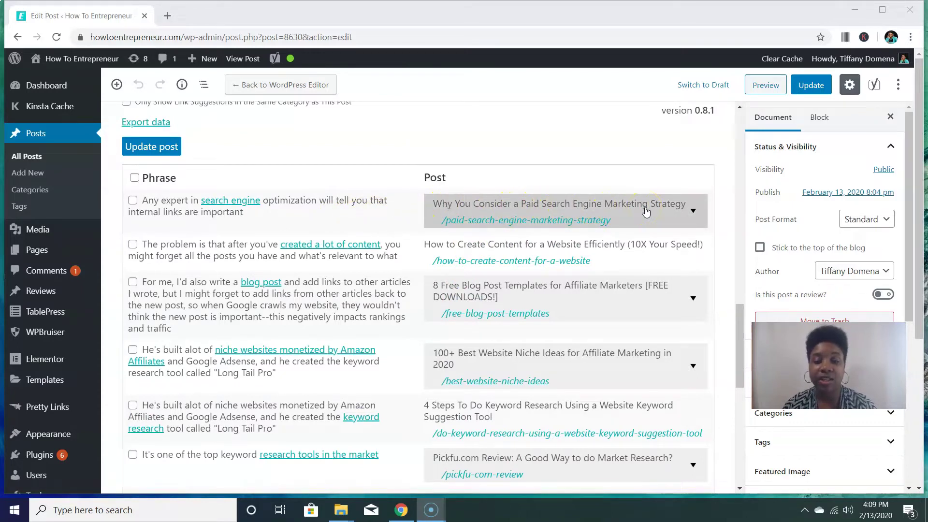
pyautogui.scroll(-1, 646, 212)
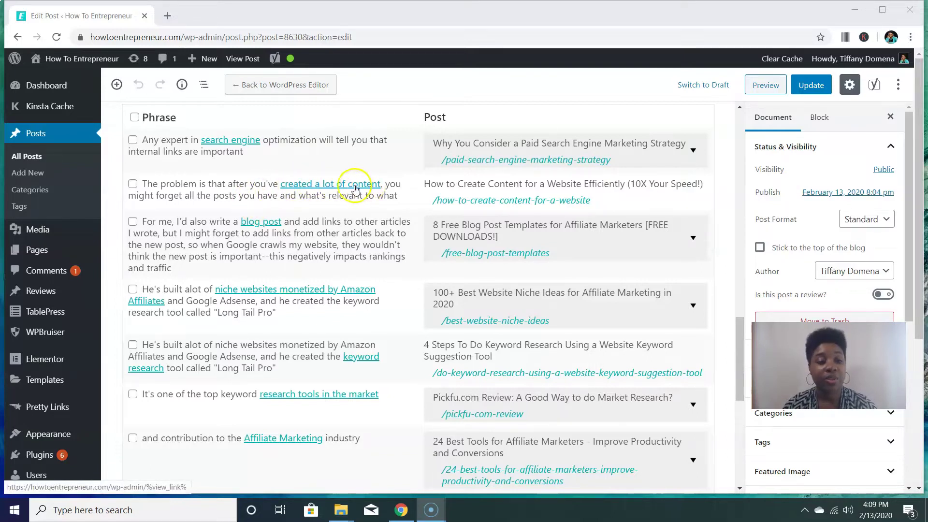
# - Extend the anchor text of the first link suggestion to "search engine optimization will"
pyautogui.click(276, 142)
pyautogui.click(324, 140)
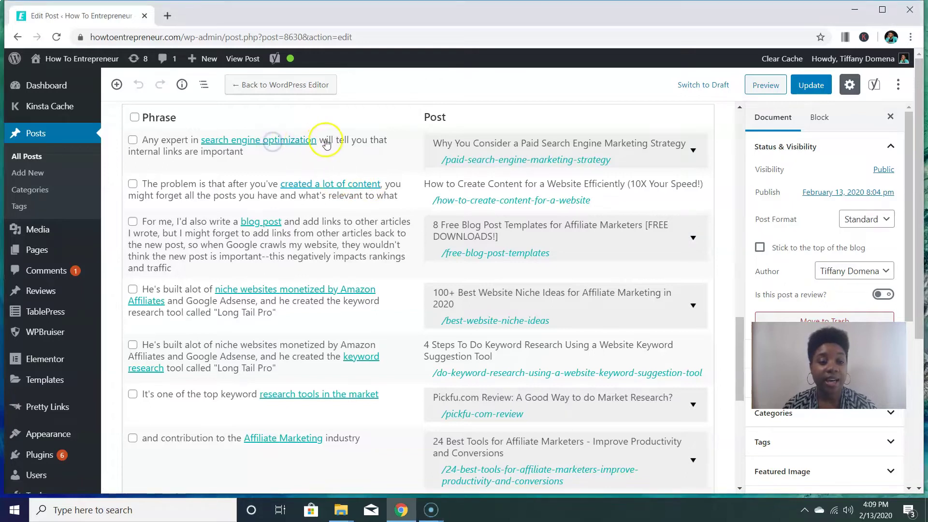
pyautogui.click(343, 140)
pyautogui.click(331, 141)
pyautogui.click(325, 141)
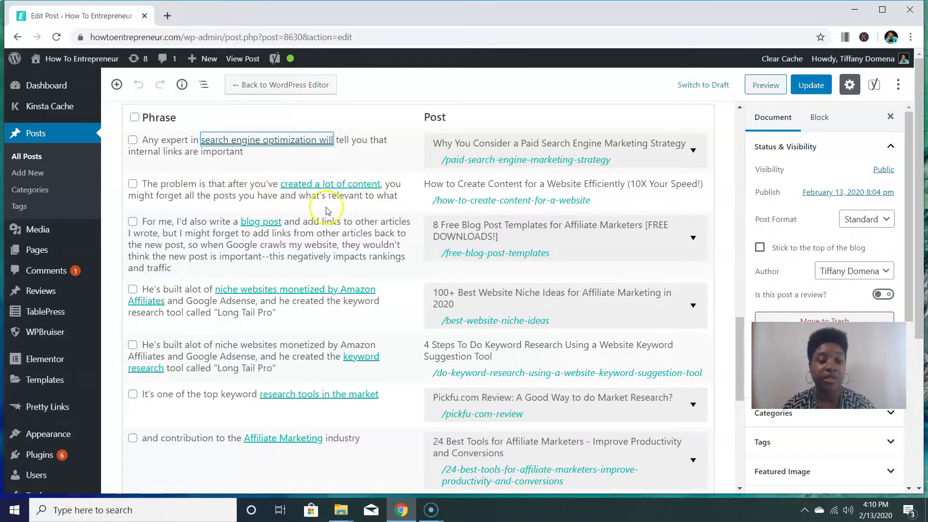
# - Select the link suggestions with the anchor texts "created a lot of content" and "blog post"
pyautogui.click(133, 184)
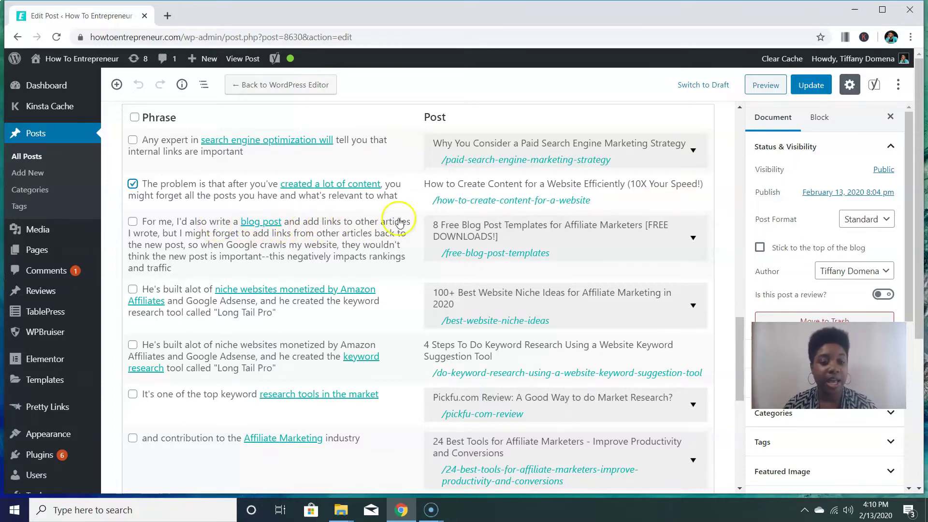
pyautogui.click(133, 222)
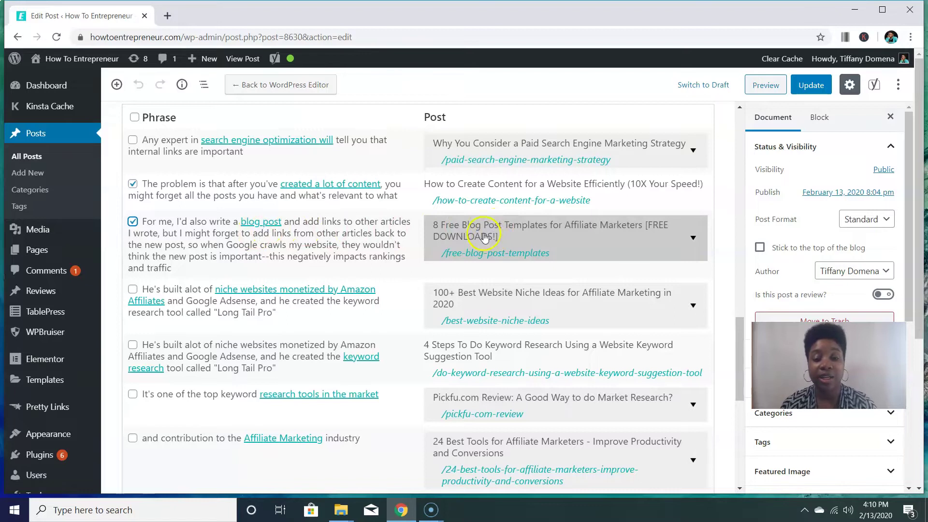
# - Change the target of the "niche websites monetized by Amazon Affiliates" suggestion to "What is a Niche Website? What it is and How To Make One"
pyautogui.scroll(-3, 489, 233)
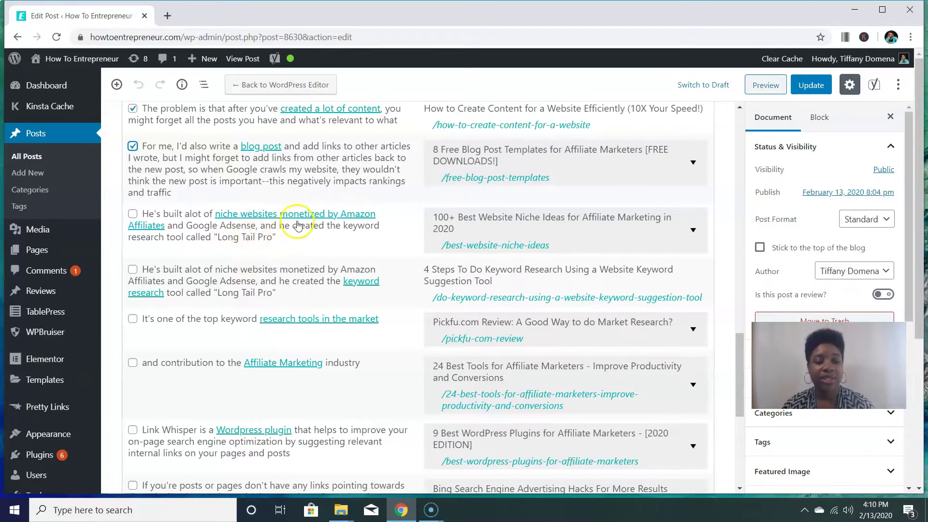
pyautogui.scroll(1, 282, 252)
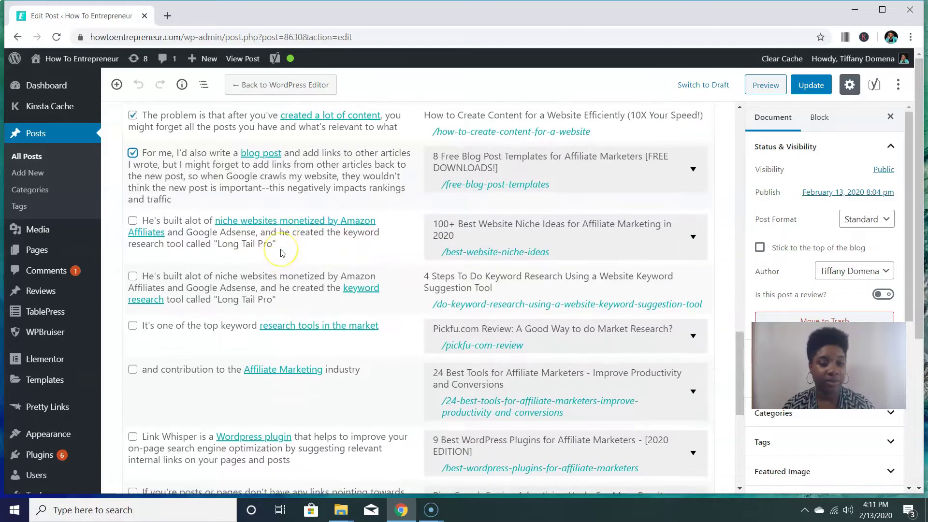
pyautogui.scroll(-3, 282, 253)
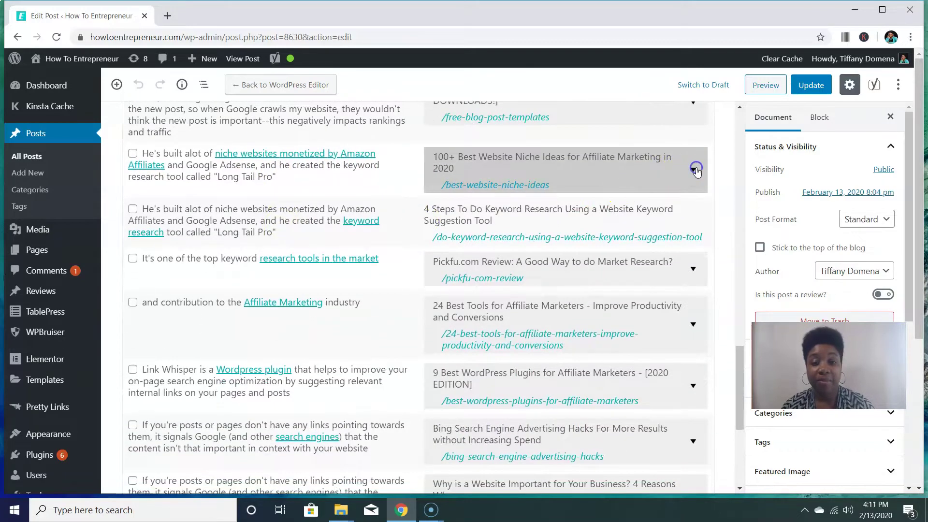
pyautogui.click(695, 170)
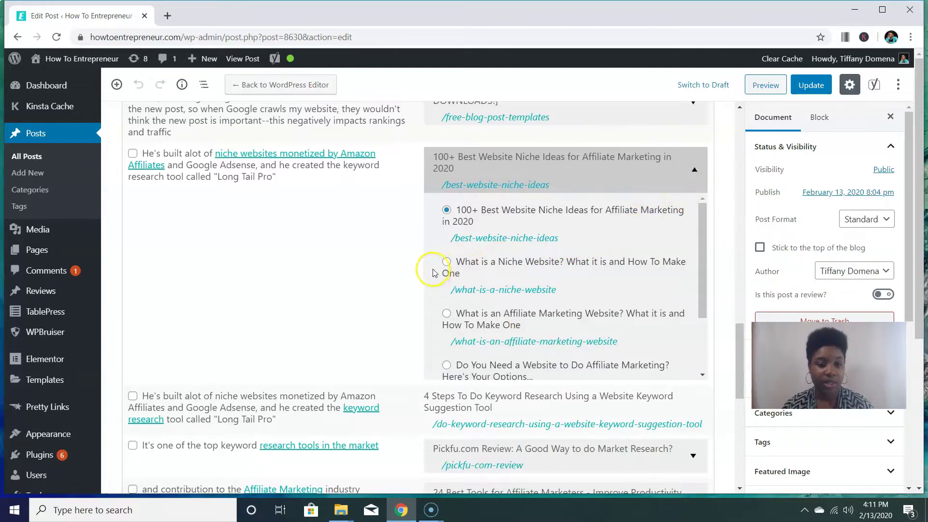
pyautogui.click(448, 264)
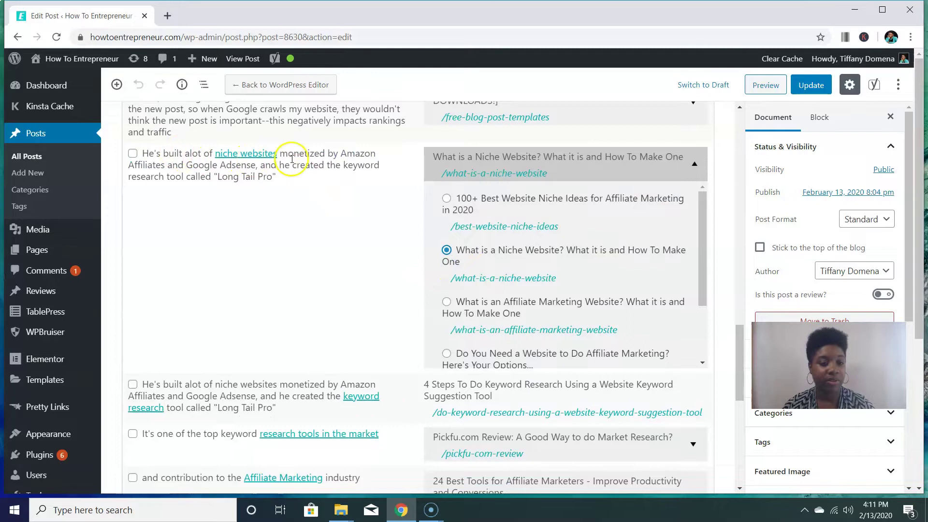
pyautogui.scroll(-2, 305, 209)
pyautogui.scroll(2, 352, 224)
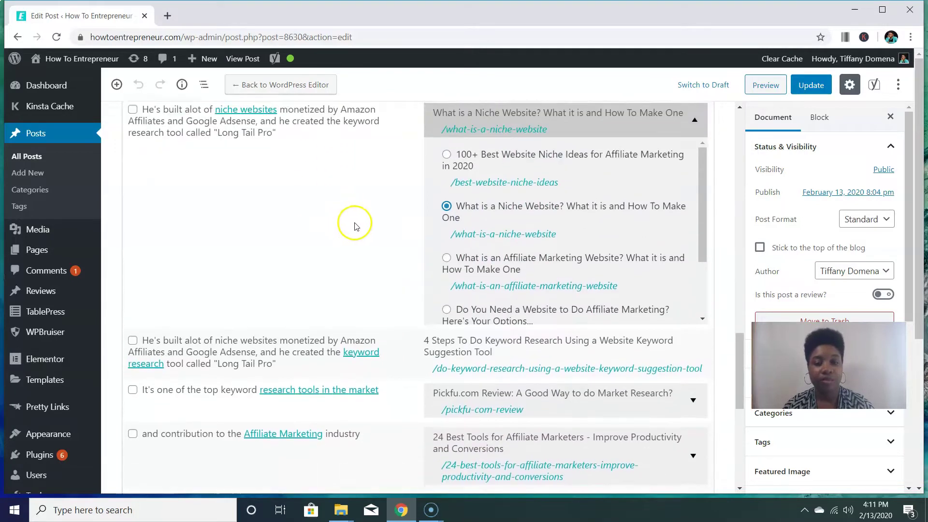
pyautogui.click(697, 135)
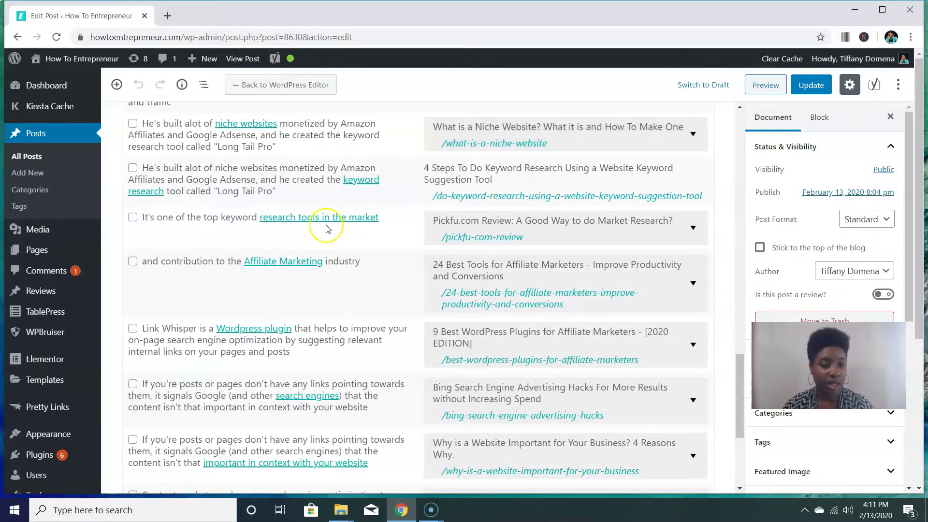
# - Review the remaining link suggestions, update the post with the selected links, and dismiss the confirmation
pyautogui.scroll(-1, 310, 225)
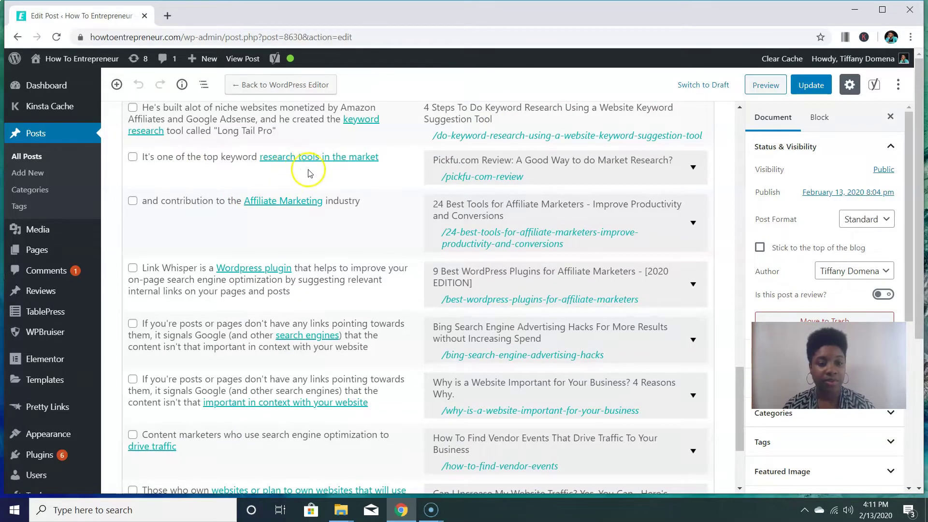
pyautogui.scroll(1, 343, 186)
pyautogui.scroll(-2, 342, 186)
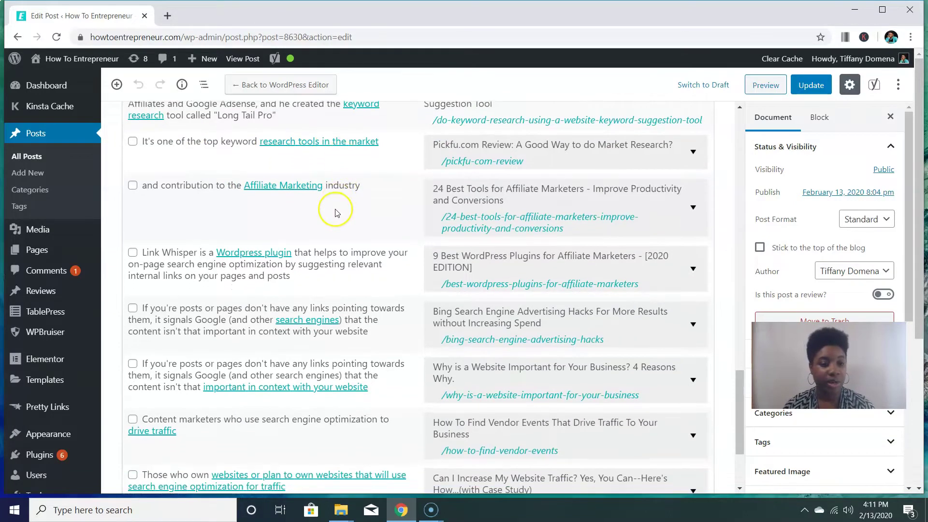
pyautogui.scroll(-1, 337, 213)
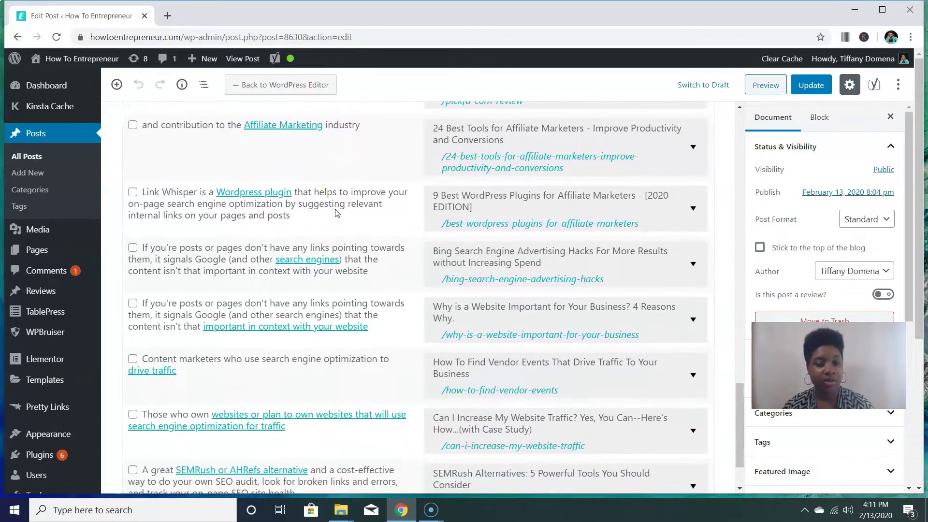
pyautogui.scroll(-1, 337, 213)
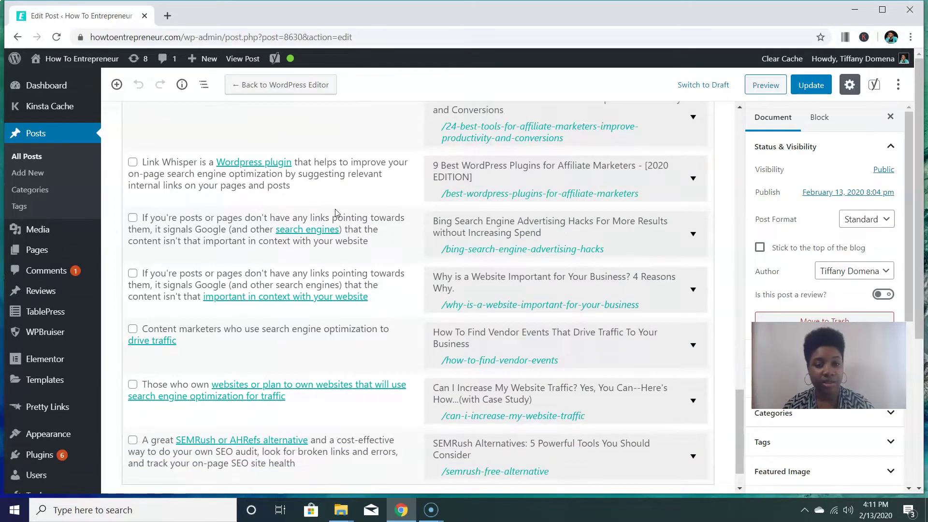
pyautogui.scroll(-2, 337, 213)
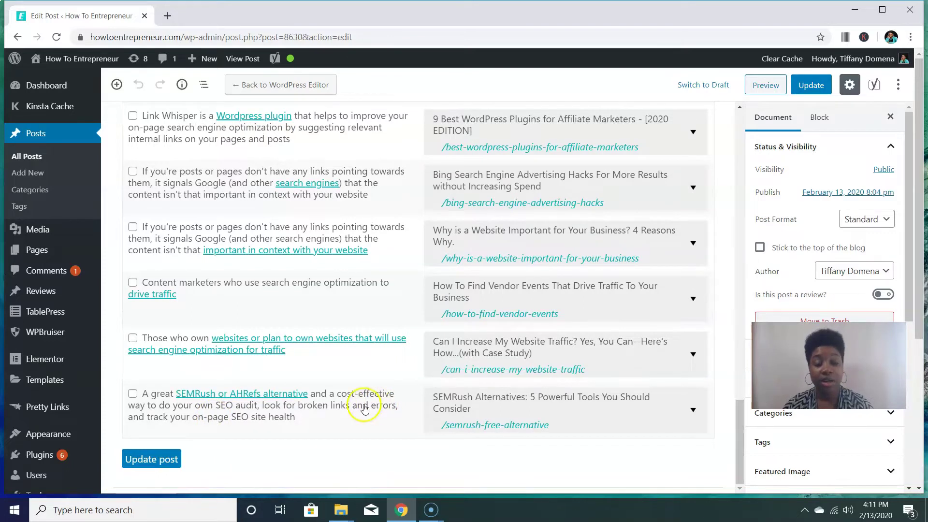
pyautogui.click(164, 464)
pyautogui.scroll(8, 226, 396)
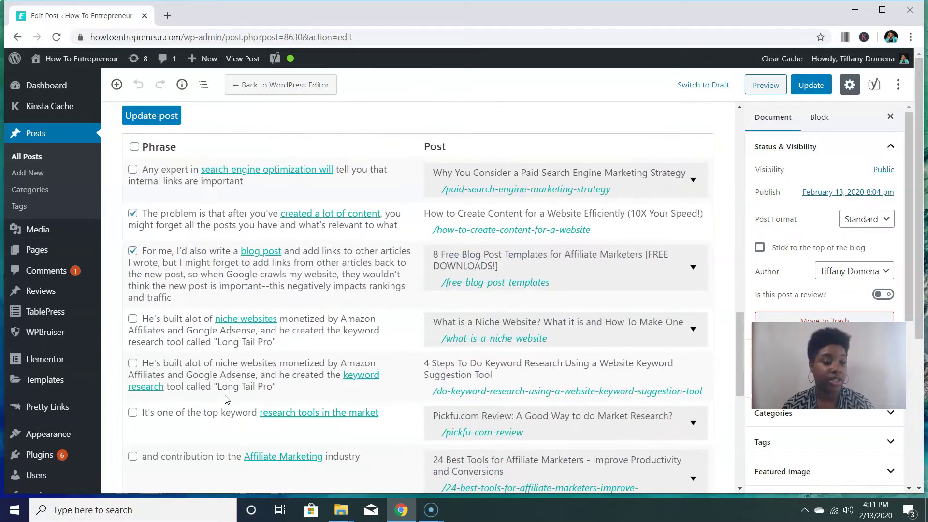
pyautogui.scroll(2, 227, 400)
pyautogui.scroll(-3, 226, 399)
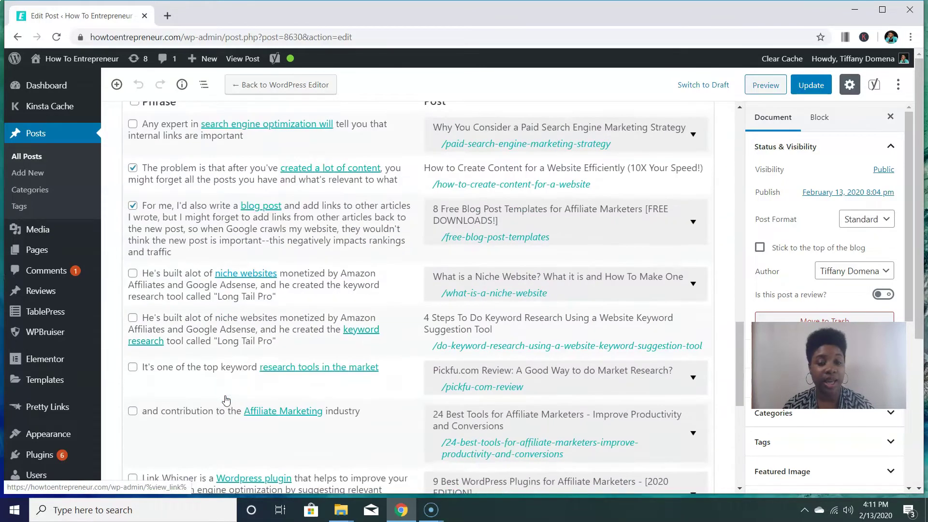
pyautogui.scroll(-7, 226, 400)
pyautogui.click(159, 458)
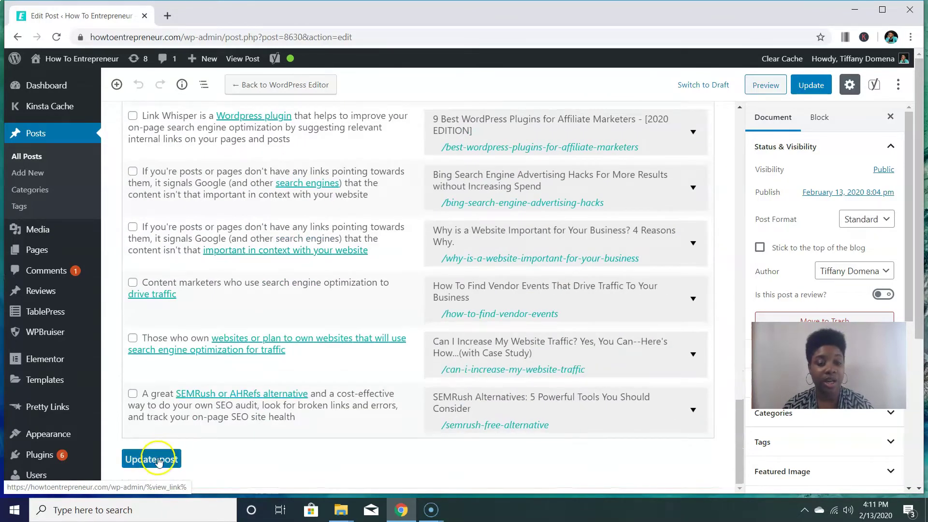
pyautogui.click(291, 478)
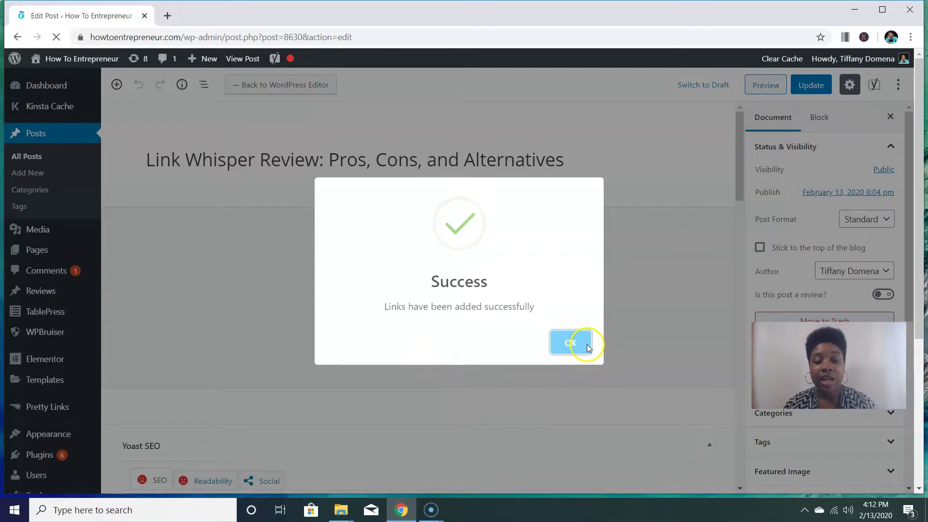
pyautogui.click(559, 350)
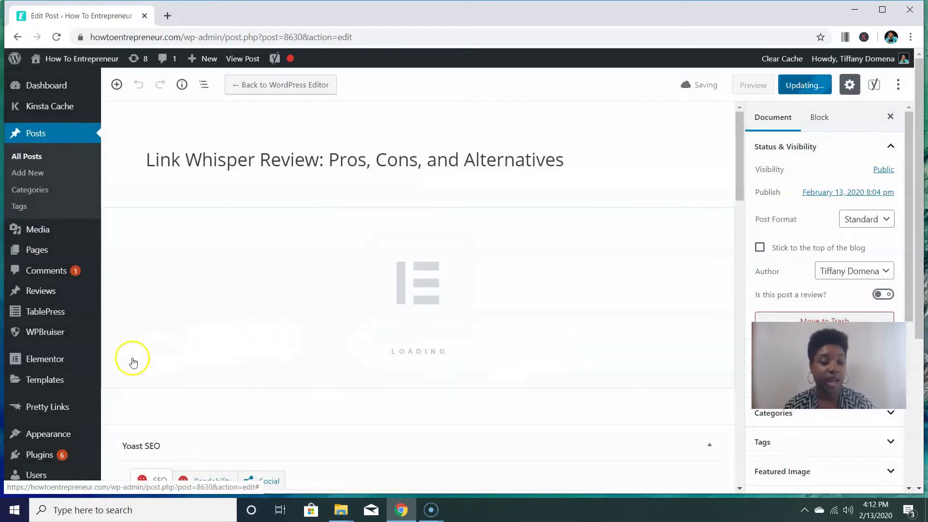
# - Exit the Elementor editor to the WordPress admin
pyautogui.moveTo(87, 371)
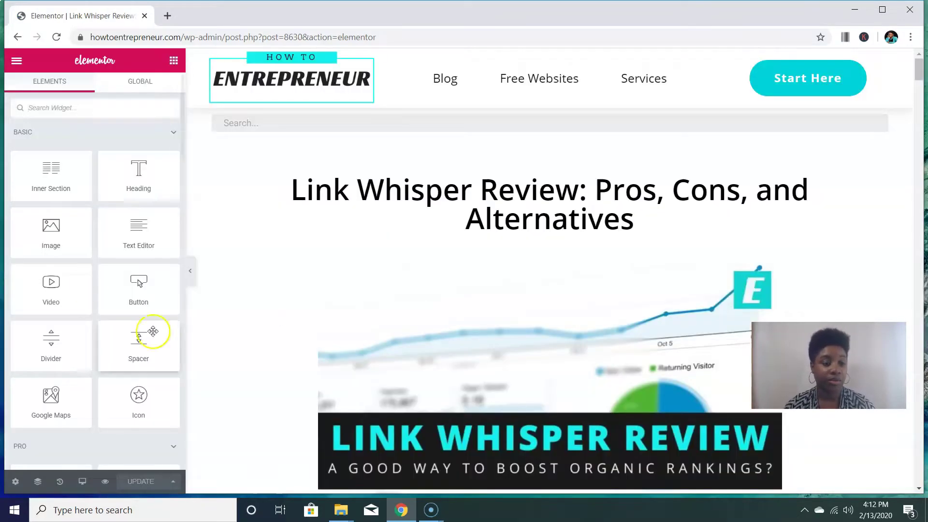
pyautogui.click(16, 62)
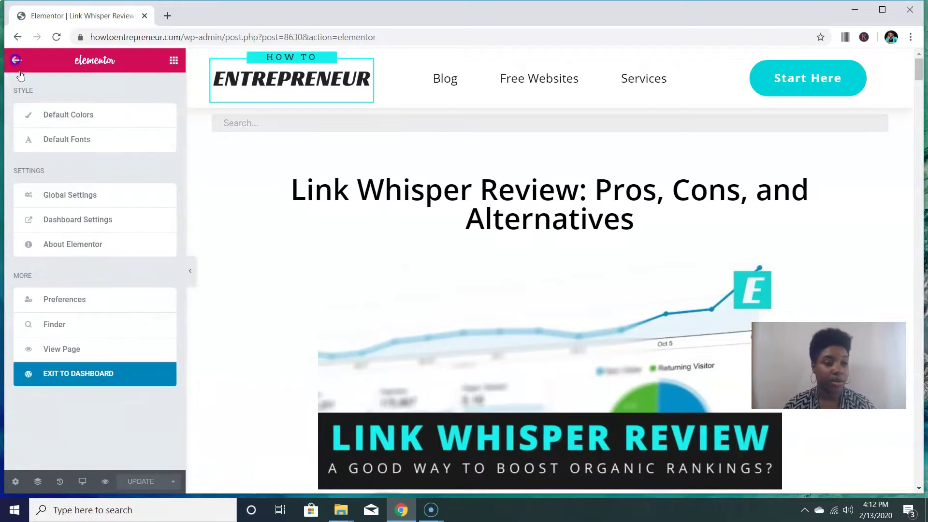
pyautogui.click(52, 346)
# - Go to the site dashboard, open the Link Whisper internal links report, and dismiss the synchronization notice
pyautogui.click(63, 83)
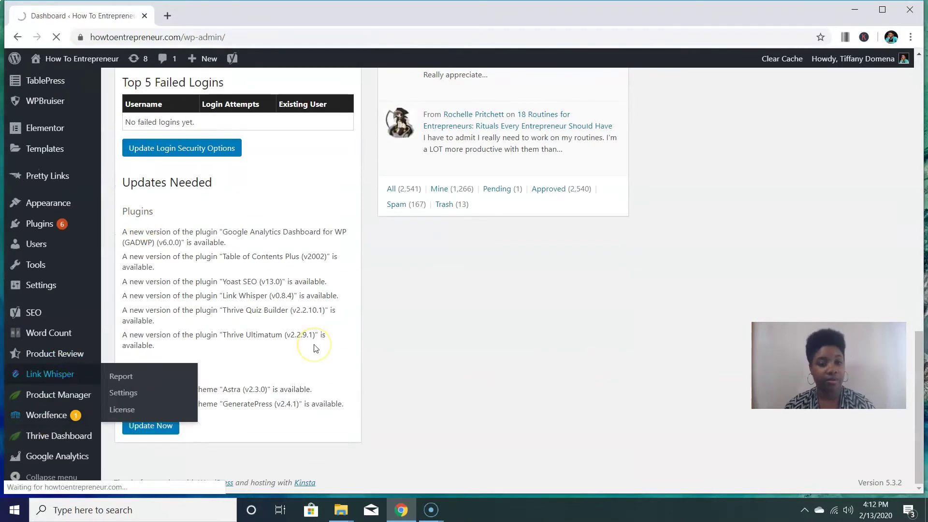
pyautogui.click(186, 376)
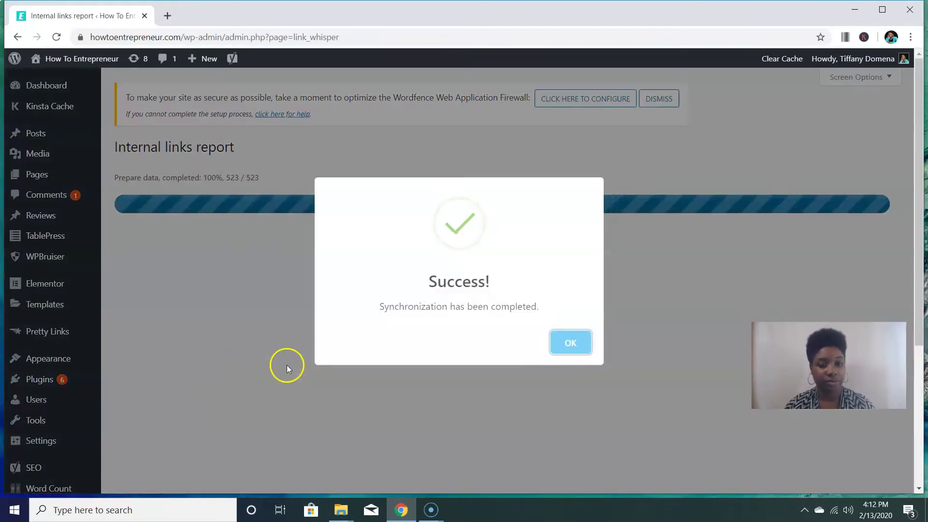
pyautogui.click(575, 345)
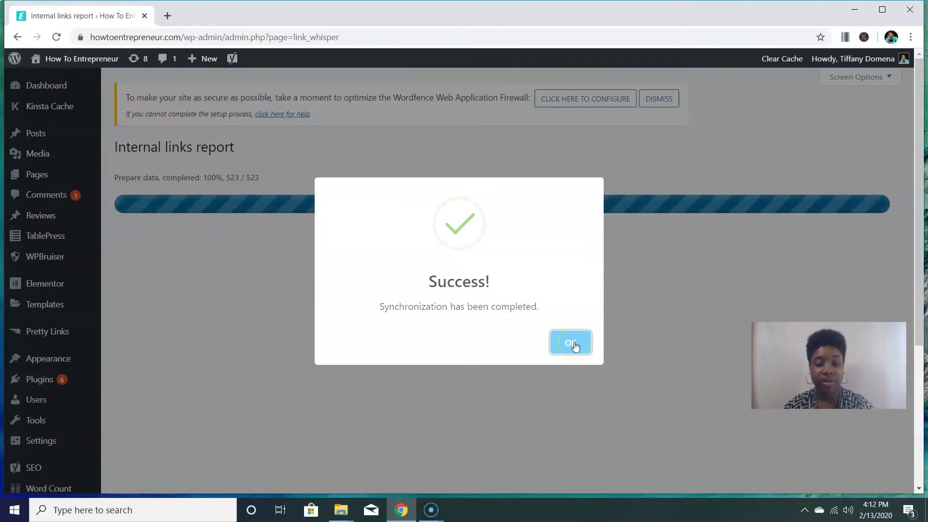
# - Dismiss the synchronization notice, then find "link whisper" in the internal links report and open that review post's inbound link suggestions
pyautogui.click(575, 345)
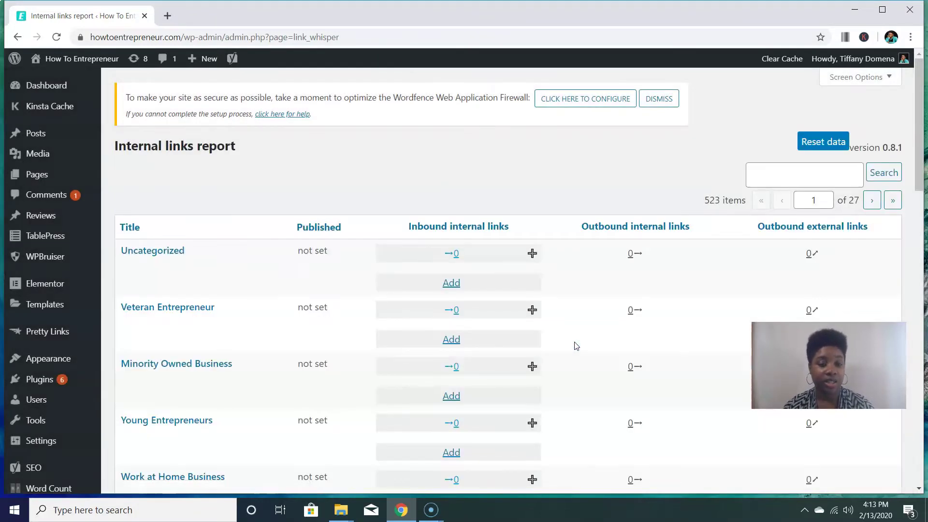
pyautogui.click(798, 191)
pyautogui.click(795, 183)
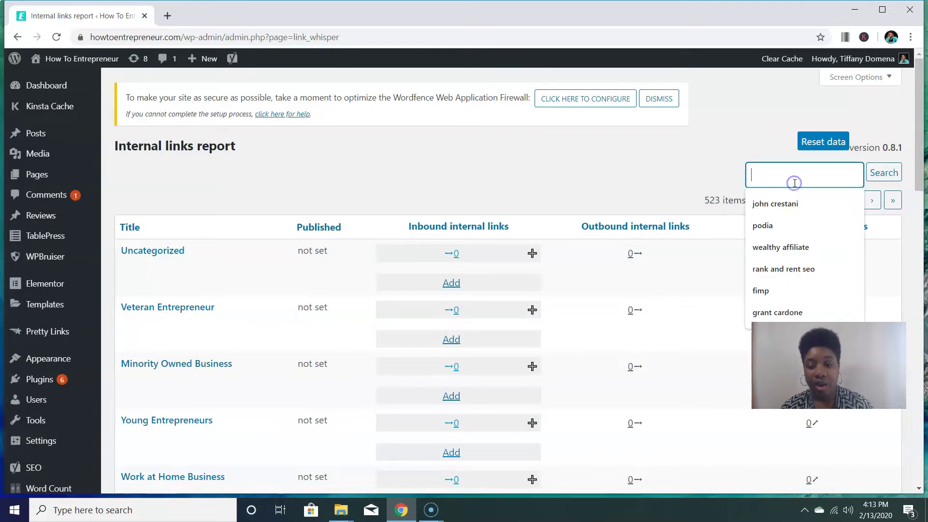
pyautogui.write('link whisper')
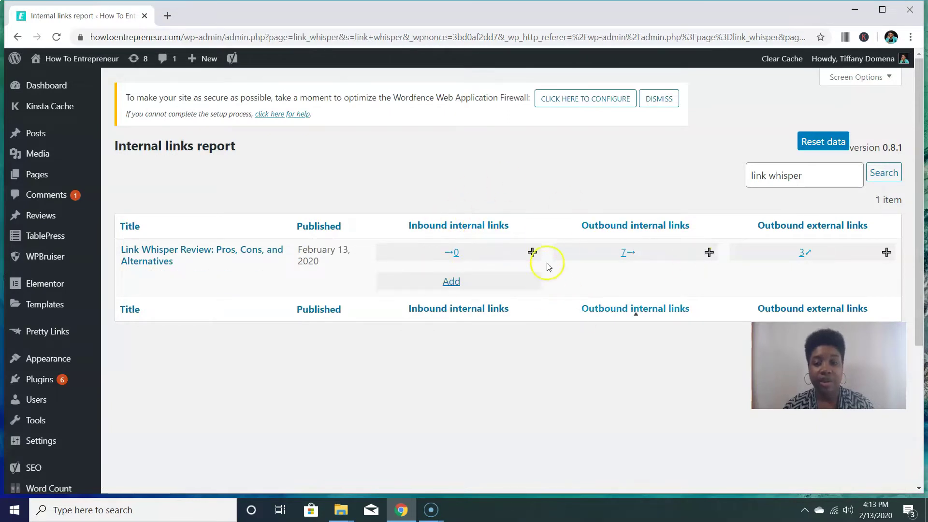
pyautogui.click(455, 282)
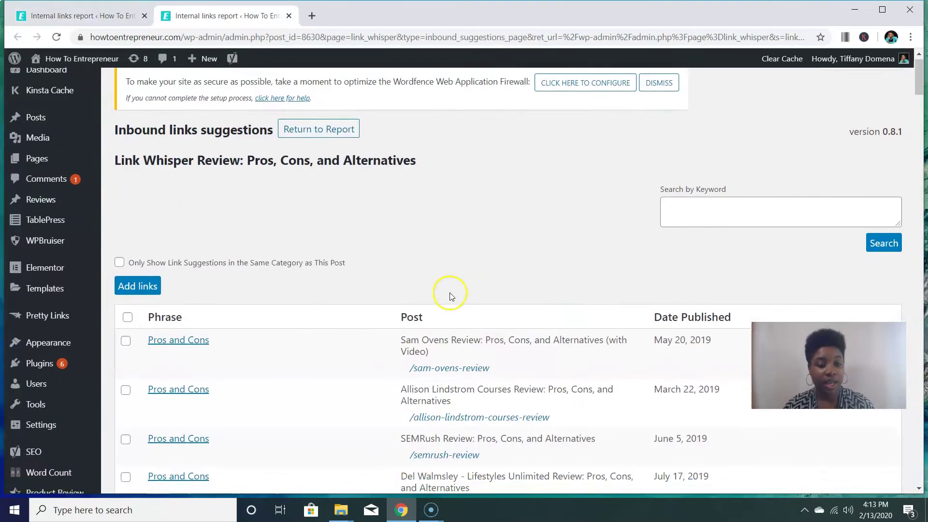
# - Examine the suggested phrases and source posts for inbound links to the Link Whisper review post
pyautogui.scroll(-3, 449, 296)
pyautogui.scroll(-18, 450, 296)
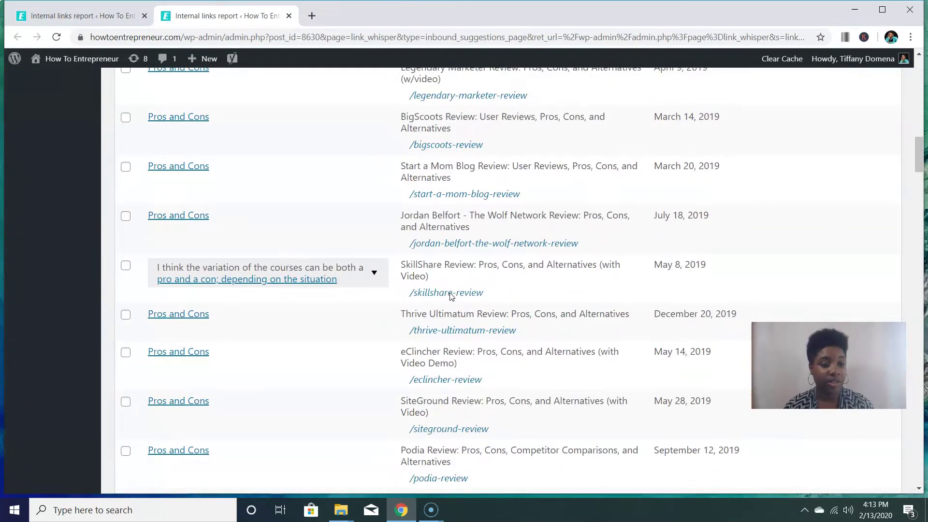
pyautogui.scroll(4, 451, 296)
pyautogui.scroll(-5, 450, 297)
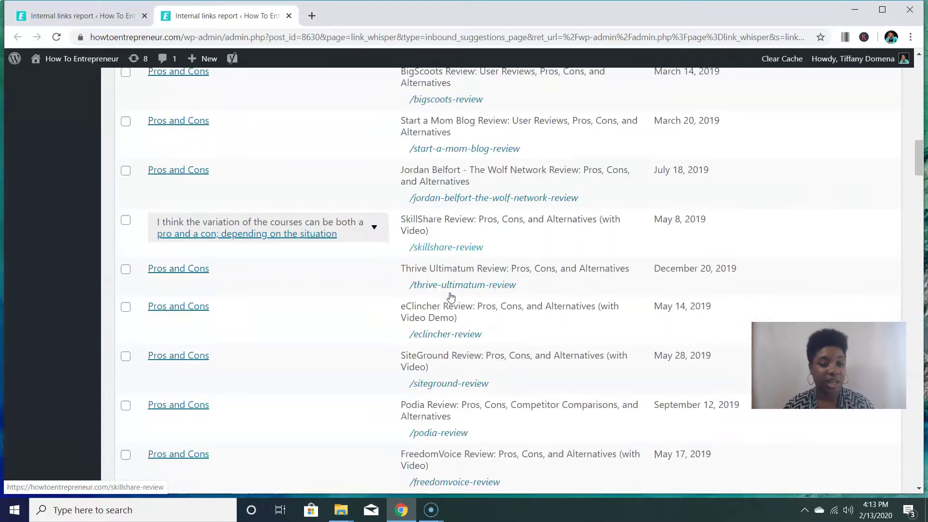
pyautogui.scroll(-1, 450, 296)
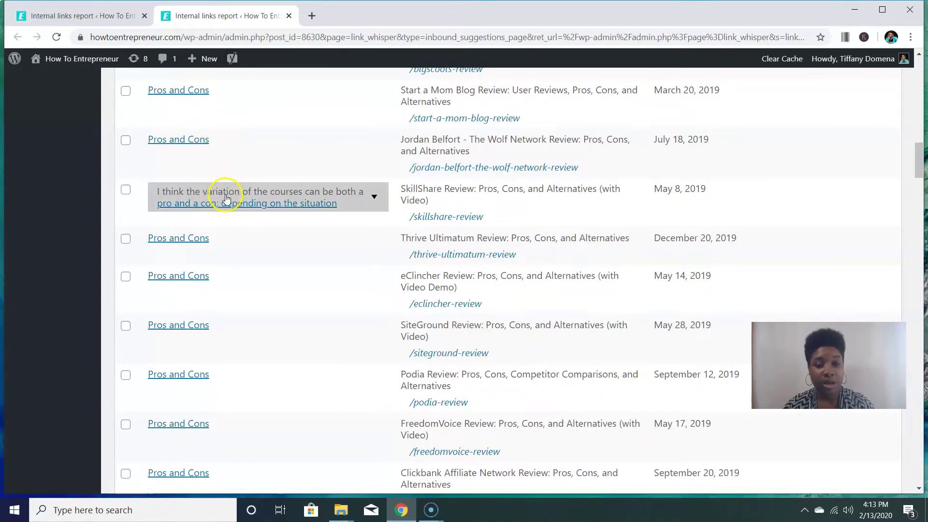
pyautogui.scroll(-15, 288, 201)
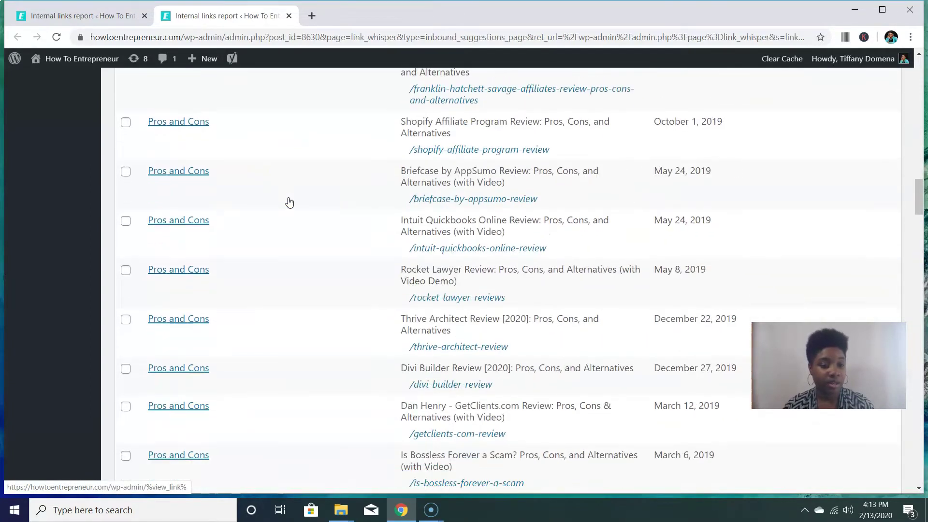
pyautogui.scroll(-20, 289, 202)
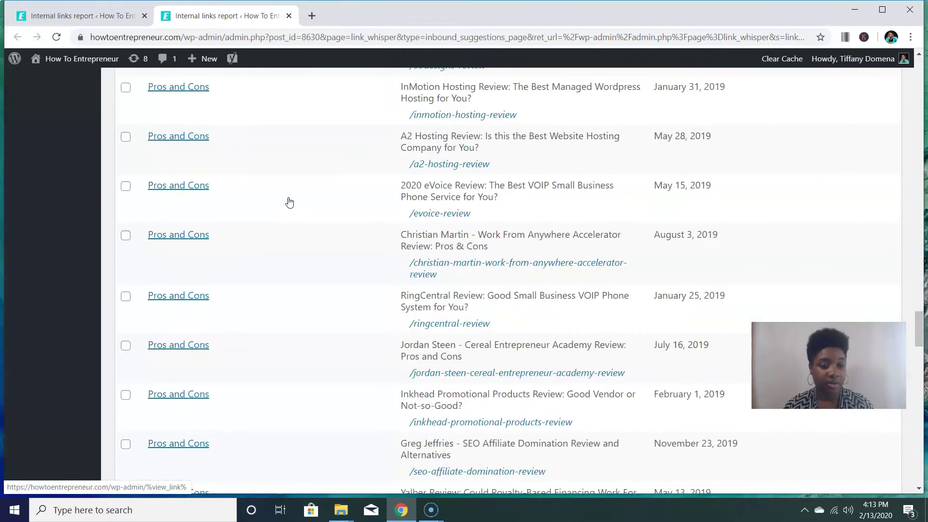
pyautogui.scroll(-6, 290, 201)
pyautogui.scroll(-20, 290, 201)
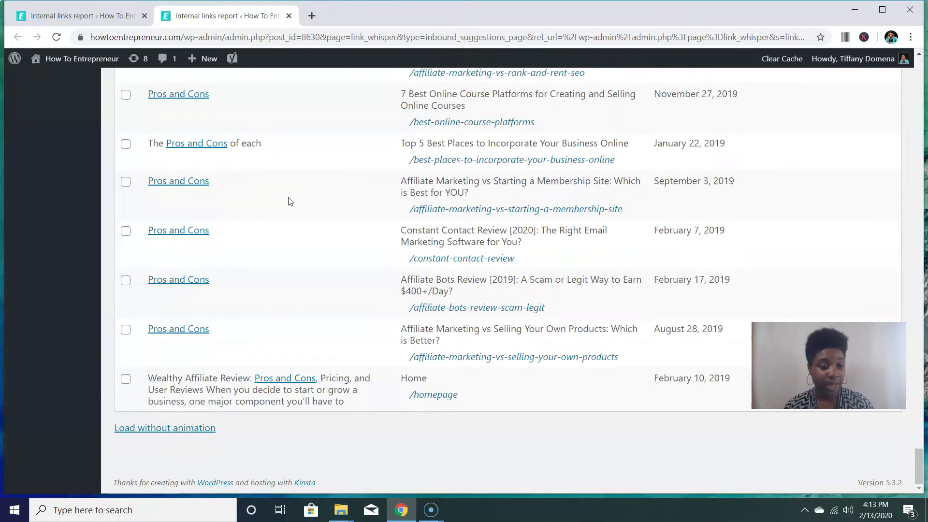
pyautogui.scroll(20, 349, 334)
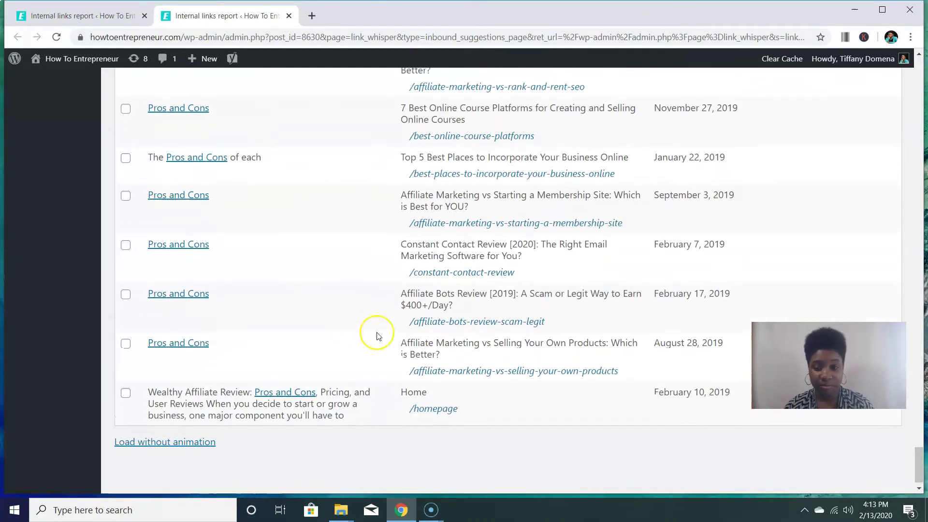
pyautogui.scroll(20, 378, 337)
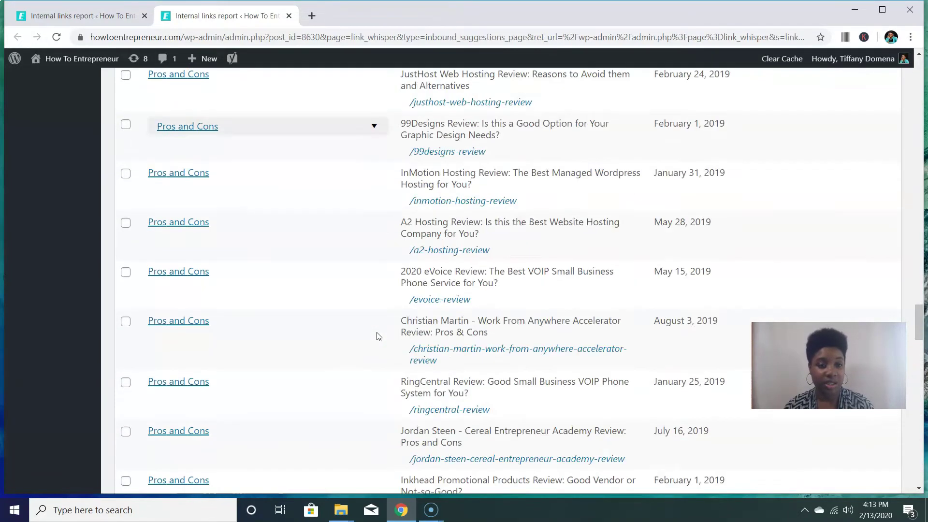
pyautogui.scroll(20, 379, 336)
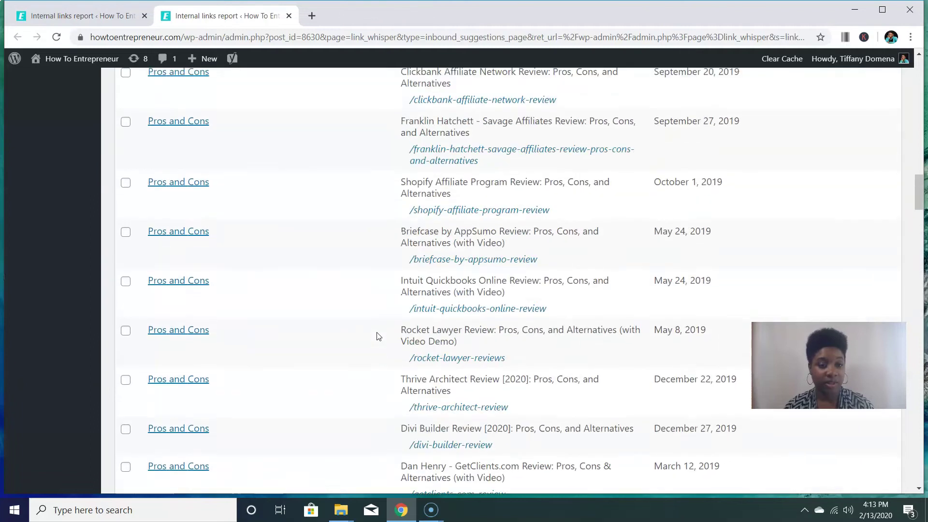
pyautogui.scroll(10, 378, 336)
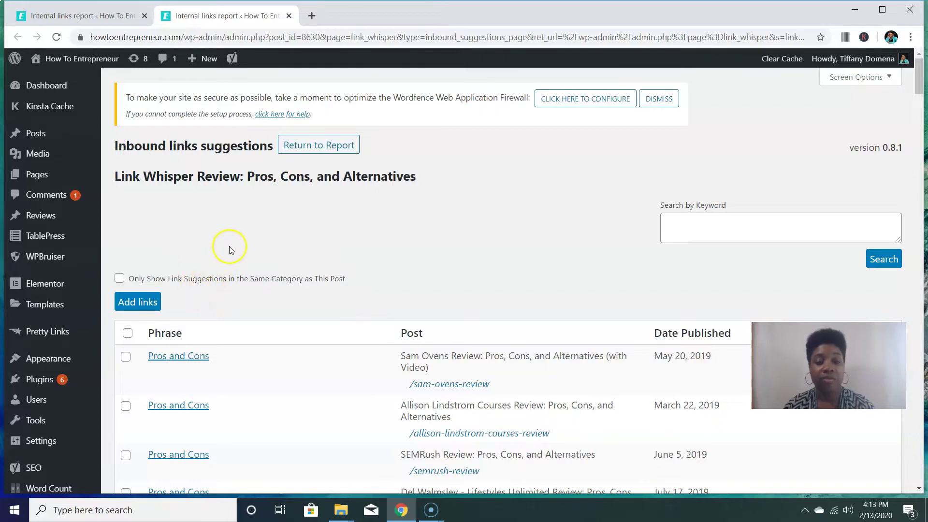
# - Return to the internal links report and search it for "ways to get traffic"
pyautogui.click(304, 157)
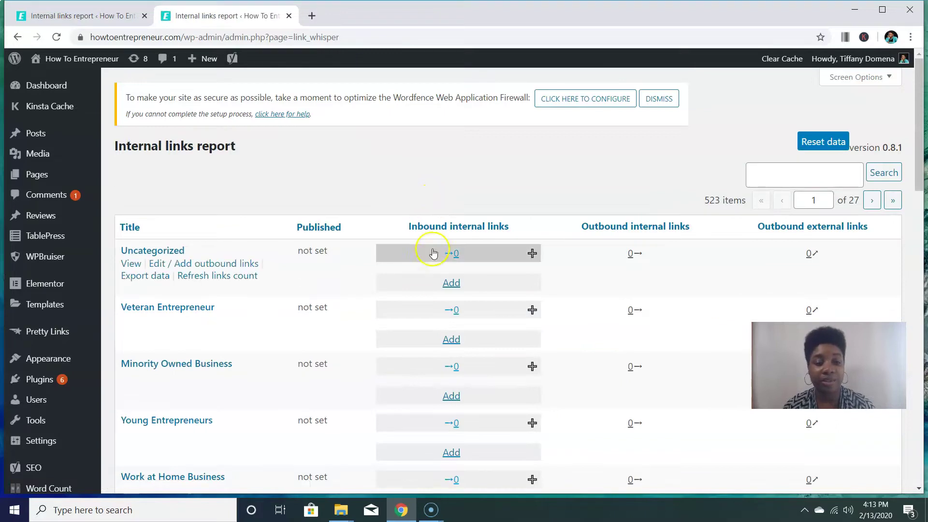
pyautogui.scroll(-5, 442, 232)
pyautogui.scroll(5, 440, 288)
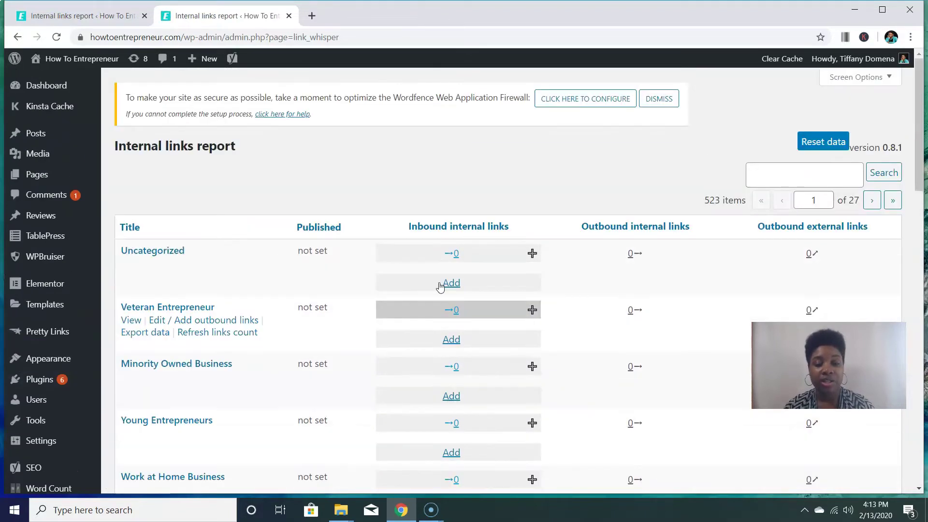
pyautogui.click(768, 176)
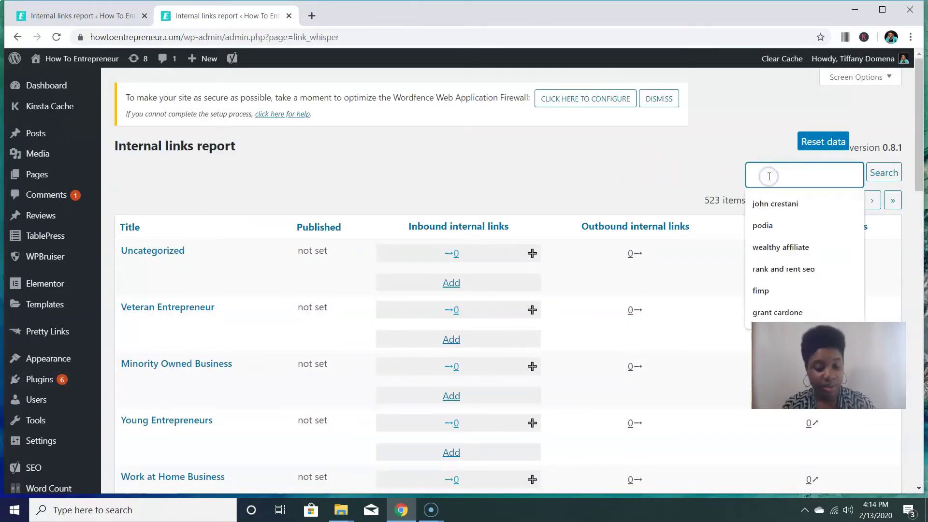
pyautogui.write('ways to get traffic')
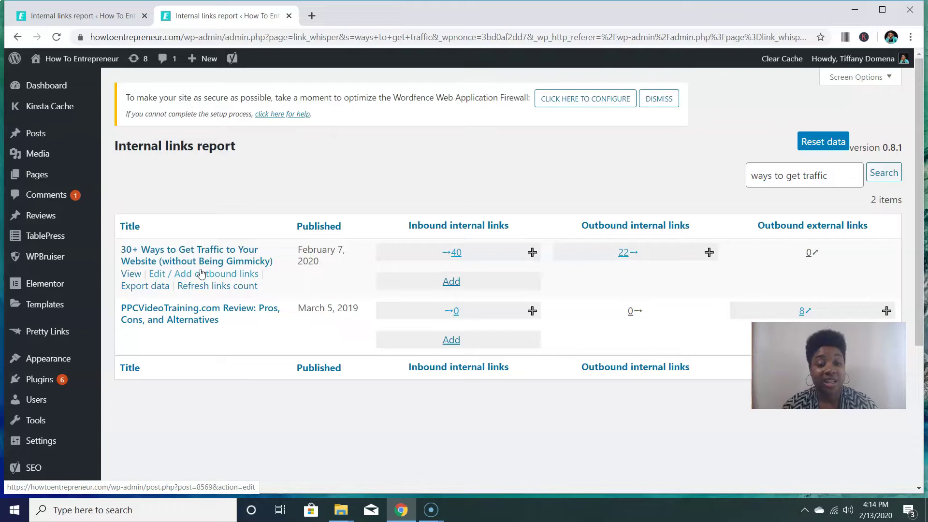
# - Open the inbound link suggestions for "30+ Ways to Get Traffic to Your Website (without Being Gimmicky)" and review the suggested phrases
pyautogui.click(459, 288)
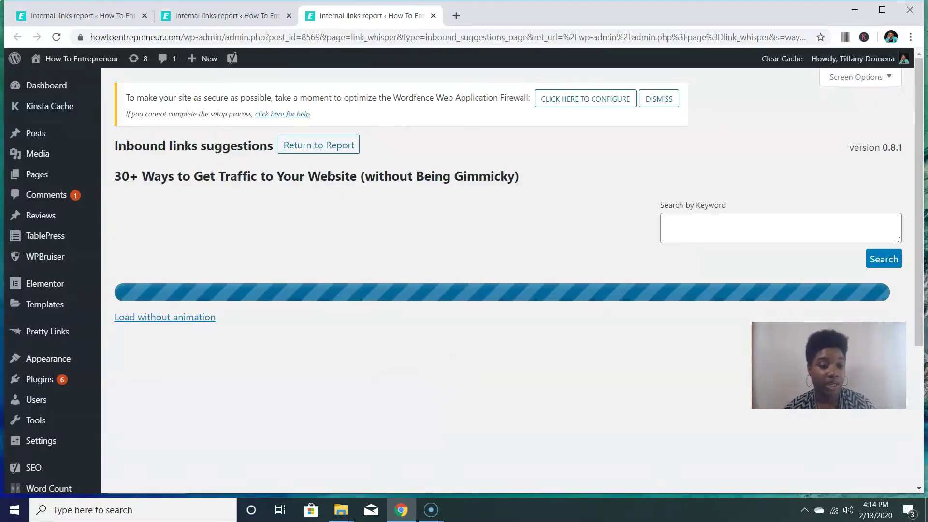
pyautogui.scroll(-1, 344, 234)
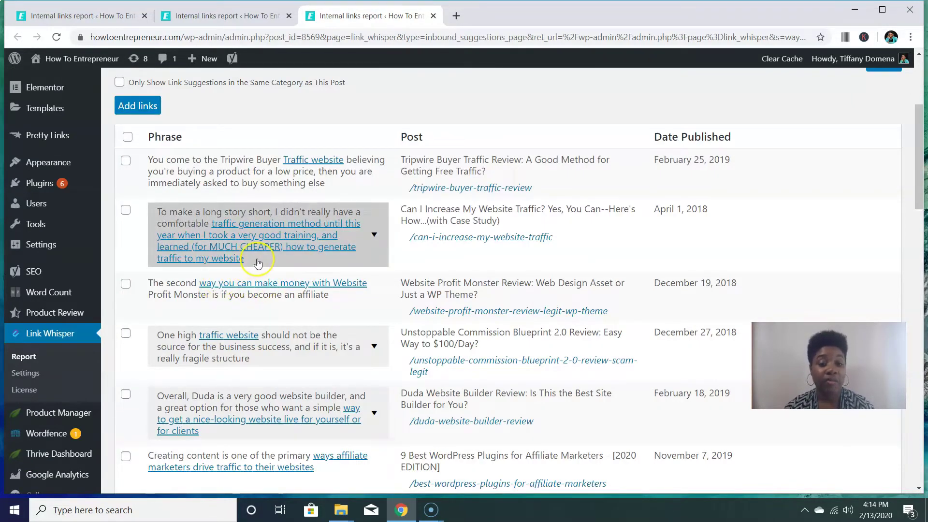
pyautogui.scroll(-1, 258, 263)
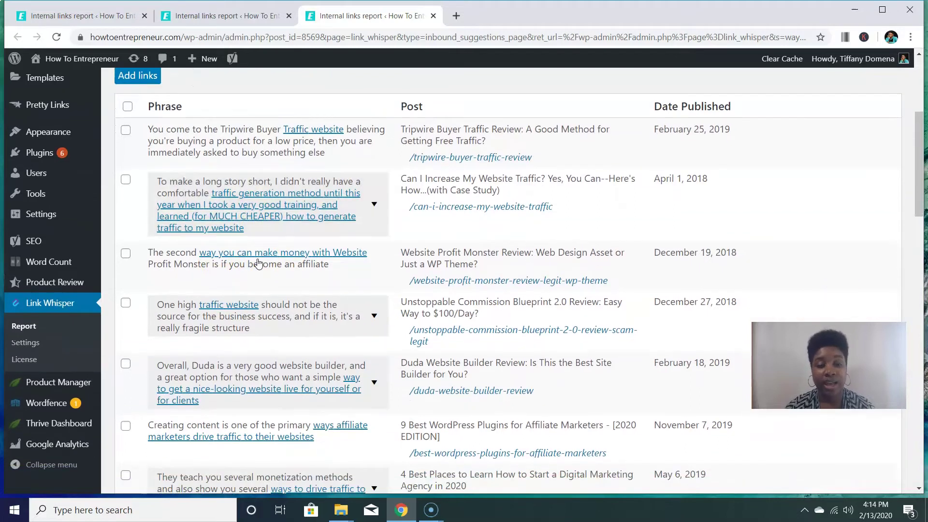
pyautogui.scroll(-6, 257, 264)
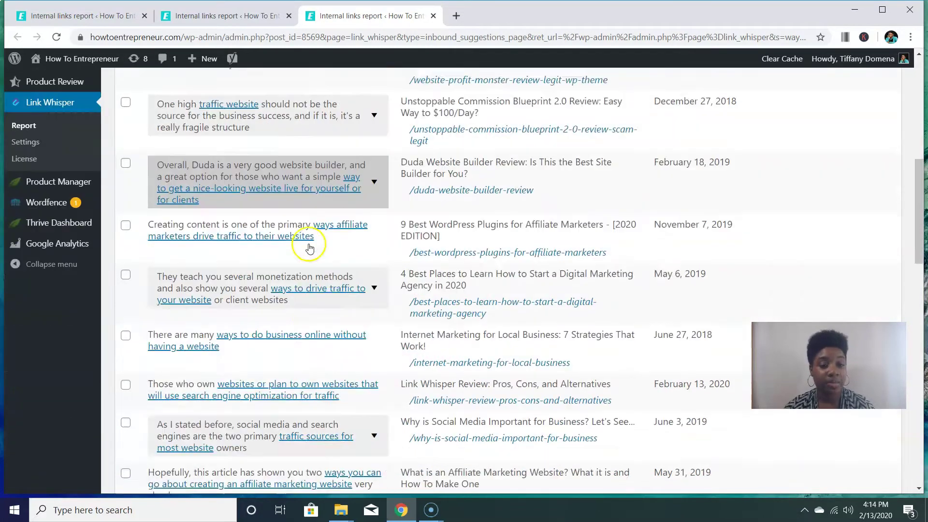
pyautogui.scroll(-1, 309, 248)
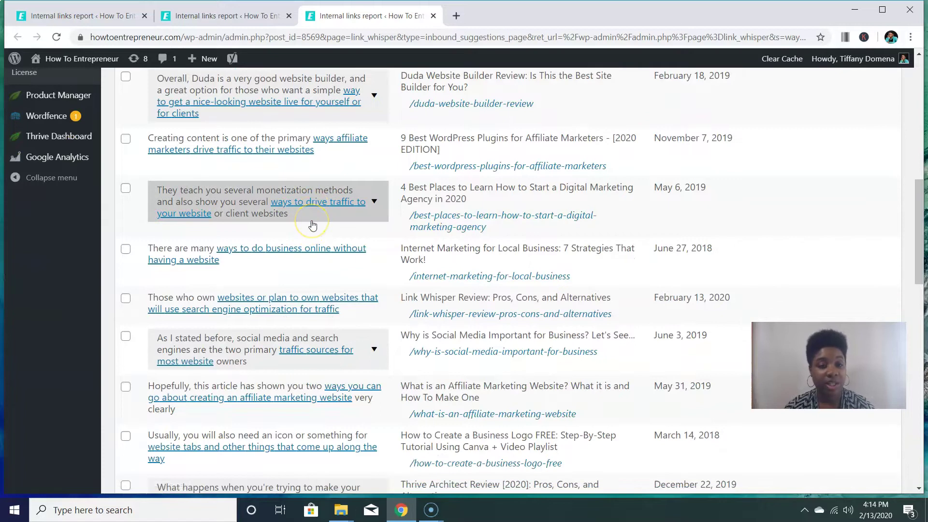
pyautogui.scroll(-1, 310, 218)
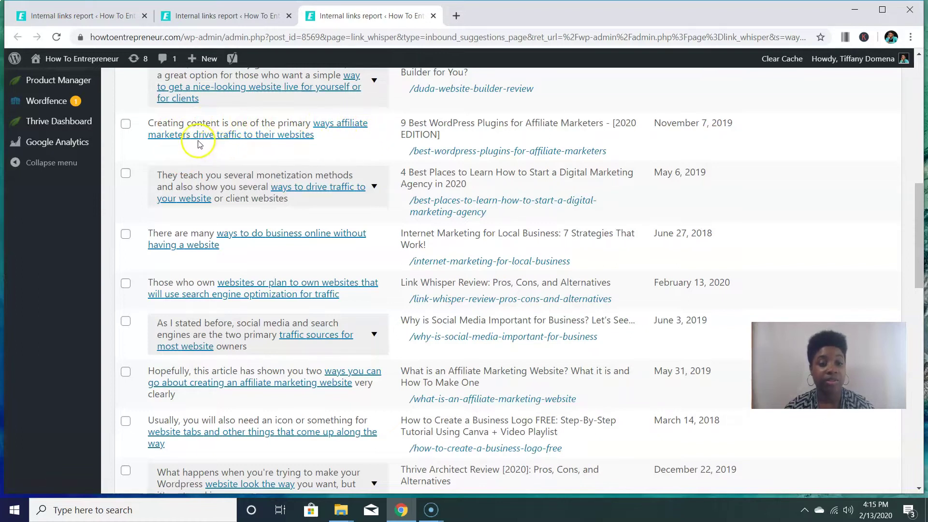
# - Shorten the anchor text of the "9 Best WordPress Plugins for Affiliate Marketers" suggestion to "drive traffic" and select that suggestion
pyautogui.click(345, 123)
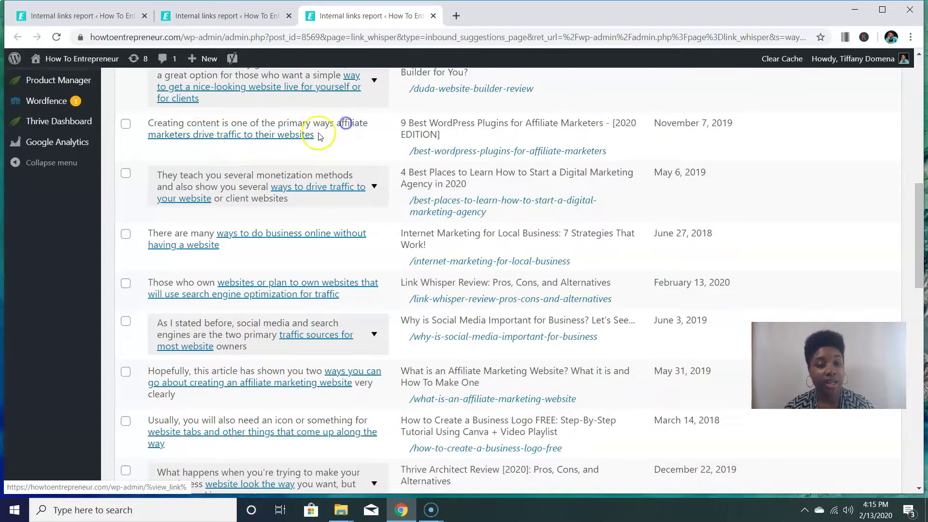
pyautogui.click(173, 134)
pyautogui.click(303, 135)
pyautogui.click(173, 133)
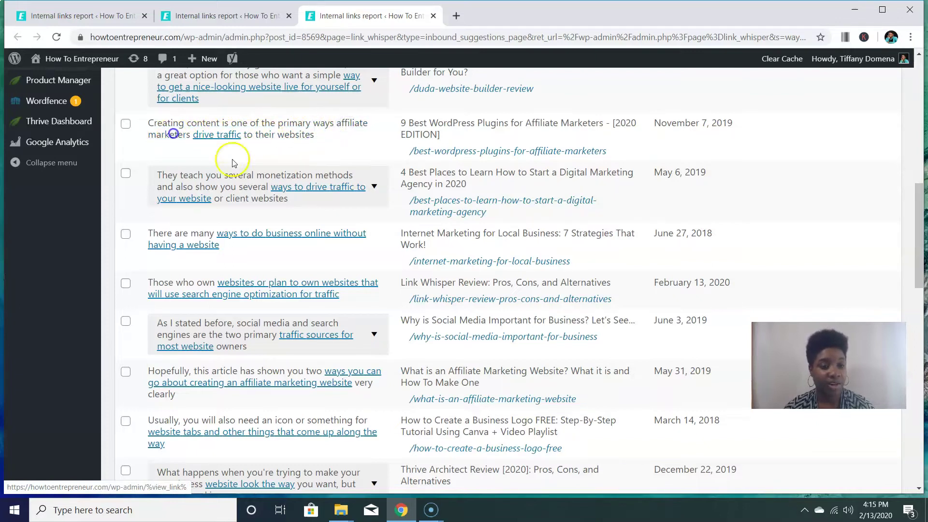
# - Shorten the anchor text of the "4 Best Places to Learn How to Start a Digital Marketing Agency" suggestion to "drive traffic" and select it
pyautogui.click(281, 189)
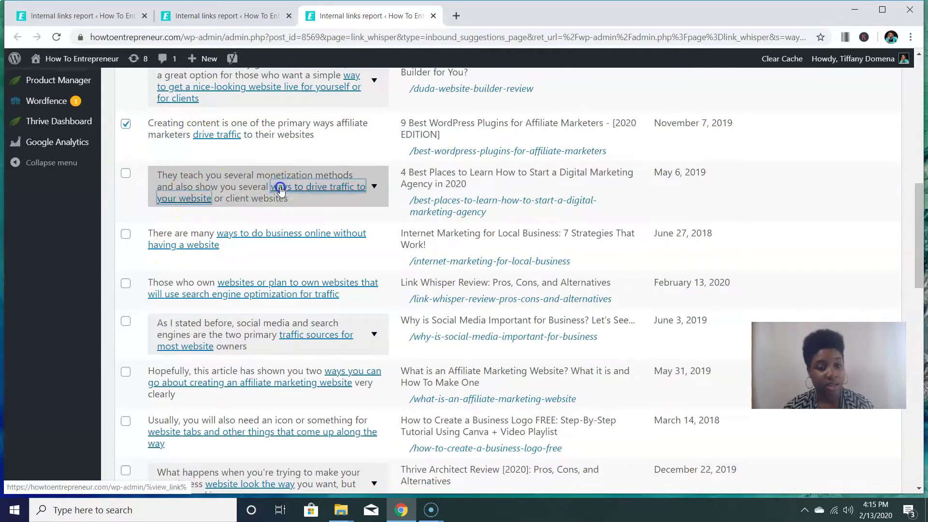
pyautogui.click(298, 188)
pyautogui.click(198, 205)
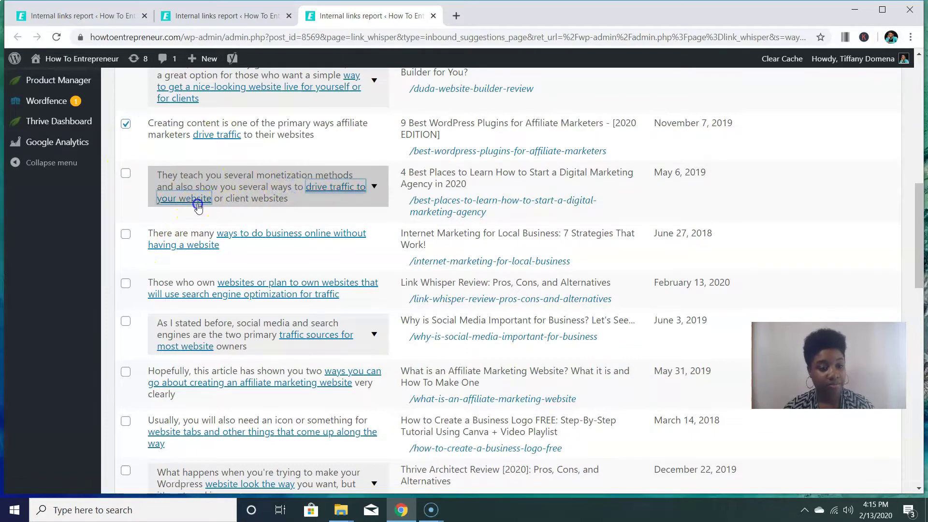
pyautogui.click(167, 195)
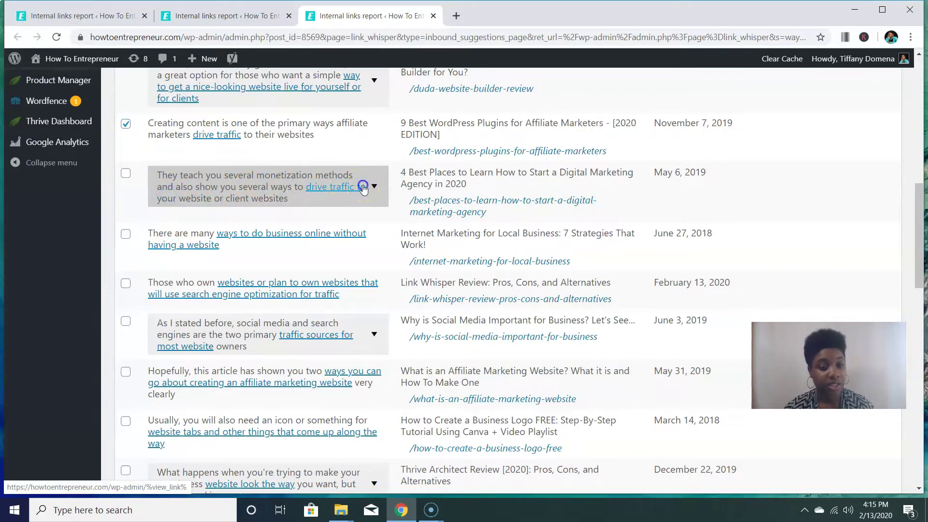
pyautogui.click(125, 173)
# - Adjust the anchor text of the "4 Best Landing Page Software for Affiliate Marketers" suggestion and select that suggestion
pyautogui.scroll(-8, 184, 276)
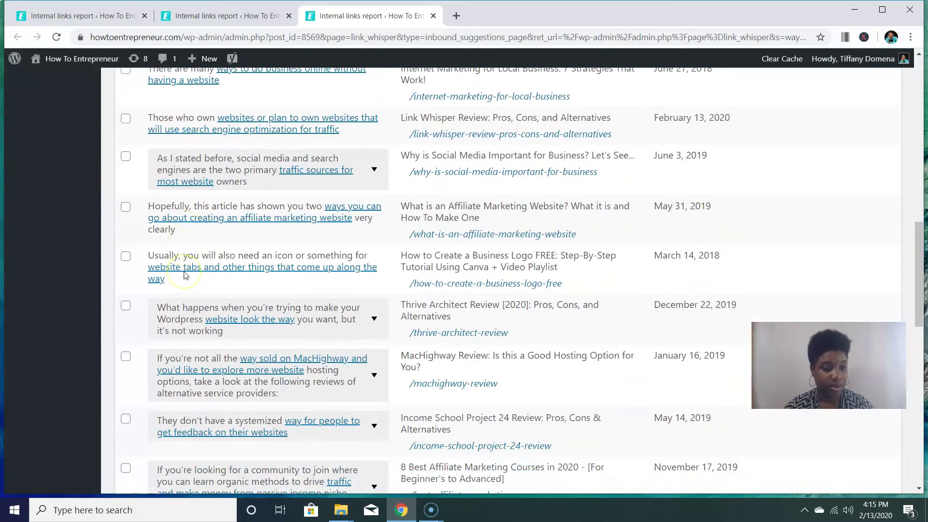
pyautogui.scroll(-2, 185, 275)
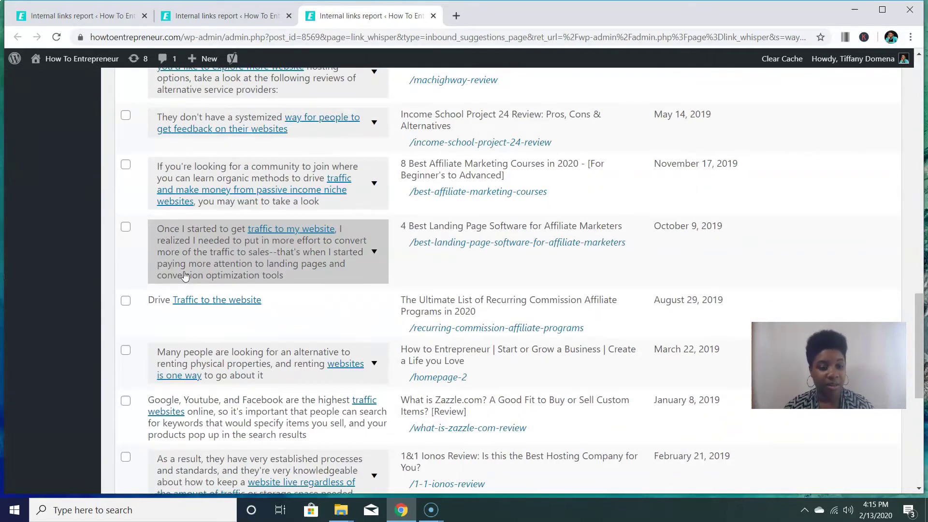
pyautogui.click(239, 229)
pyautogui.click(319, 229)
pyautogui.click(280, 231)
pyautogui.click(127, 229)
# - Review the remaining suggestions, add the selected inbound links to the traffic post, and dismiss the confirmation
pyautogui.scroll(-7, 217, 348)
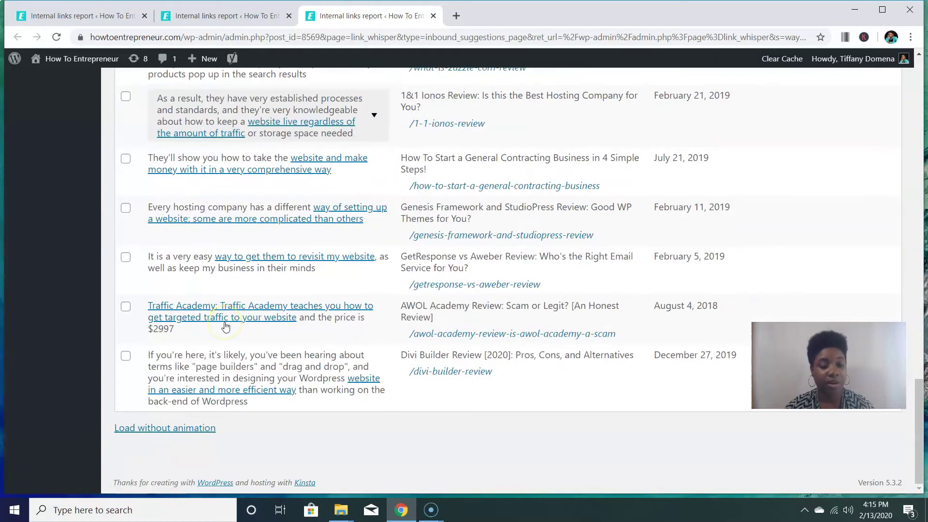
pyautogui.scroll(15, 212, 450)
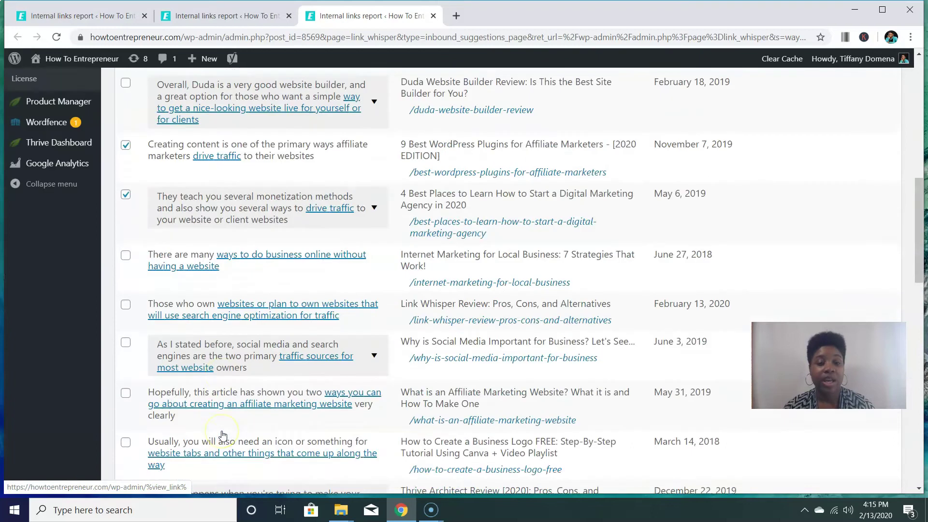
pyautogui.scroll(1, 222, 435)
pyautogui.click(130, 308)
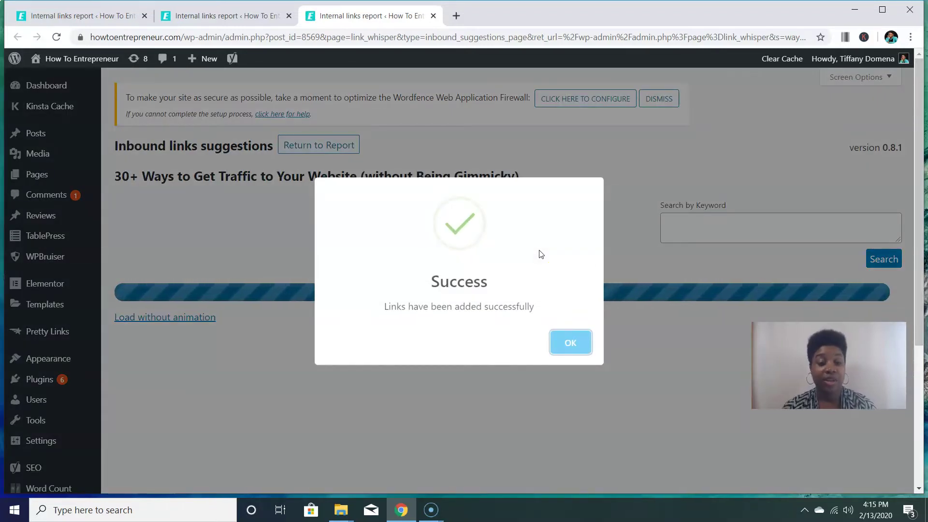
pyautogui.click(565, 346)
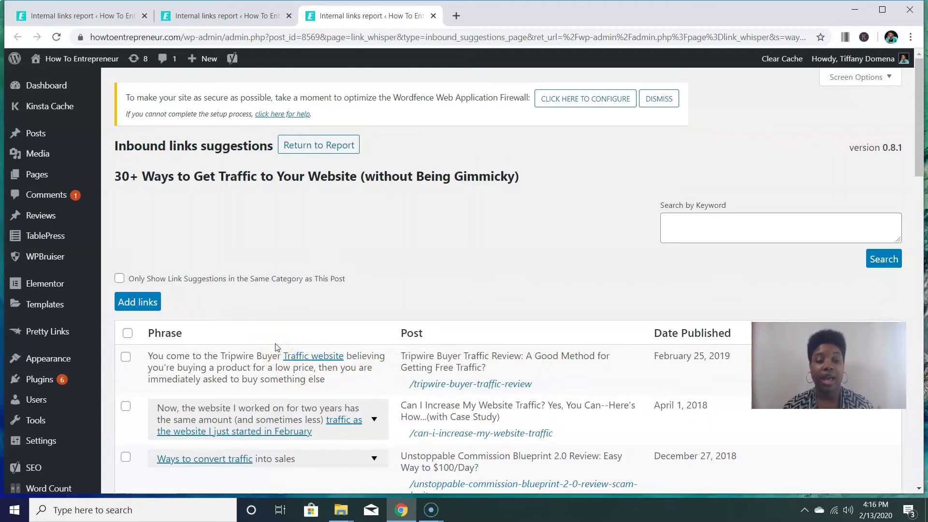
pyautogui.click(68, 102)
pyautogui.moveTo(69, 96)
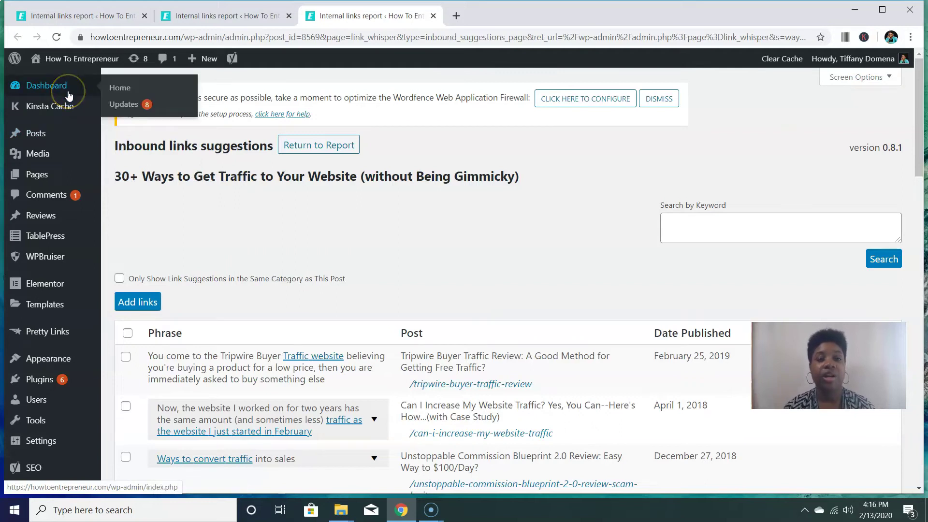